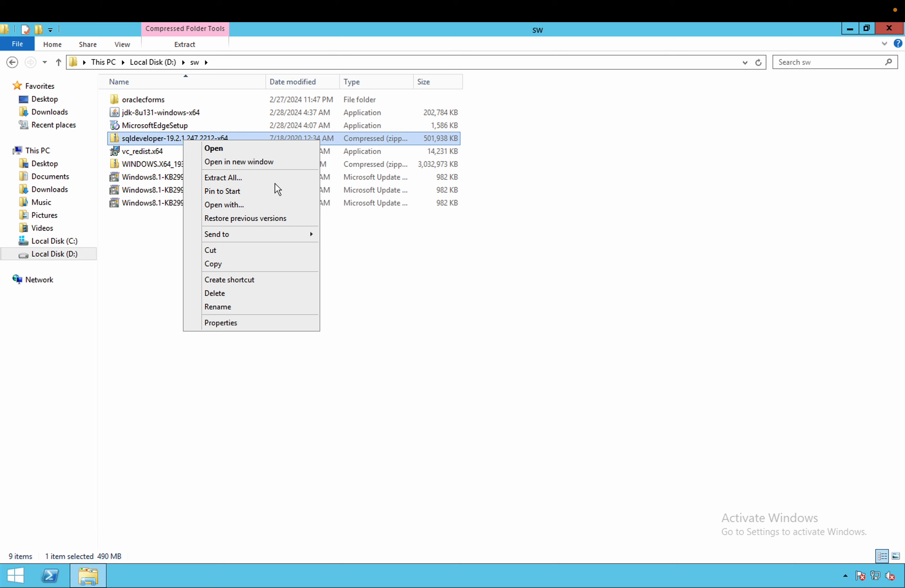
- Extract the sqldeveloper-19.2.1.247.2212-x64 archive into the D:\db_12c_fr_12 folder
left_click(230, 180)
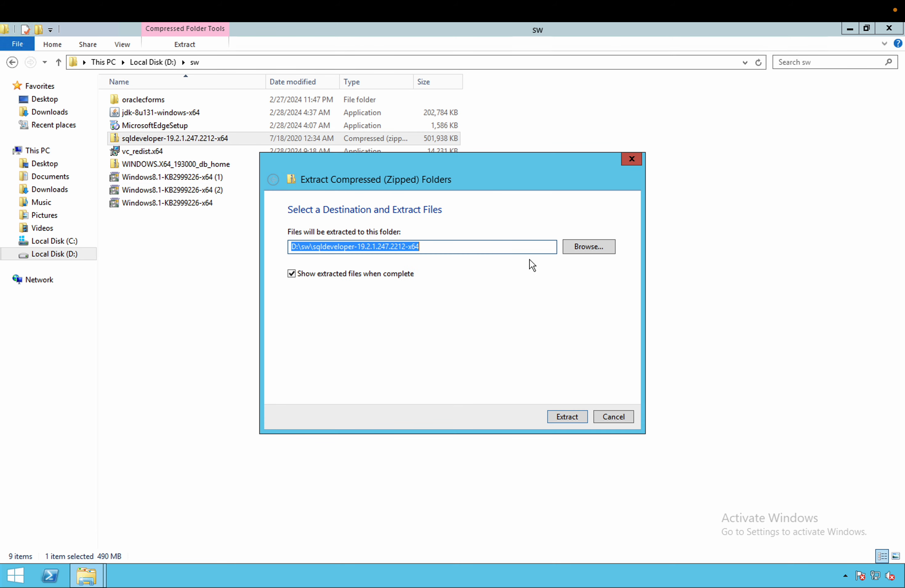
left_click(599, 249)
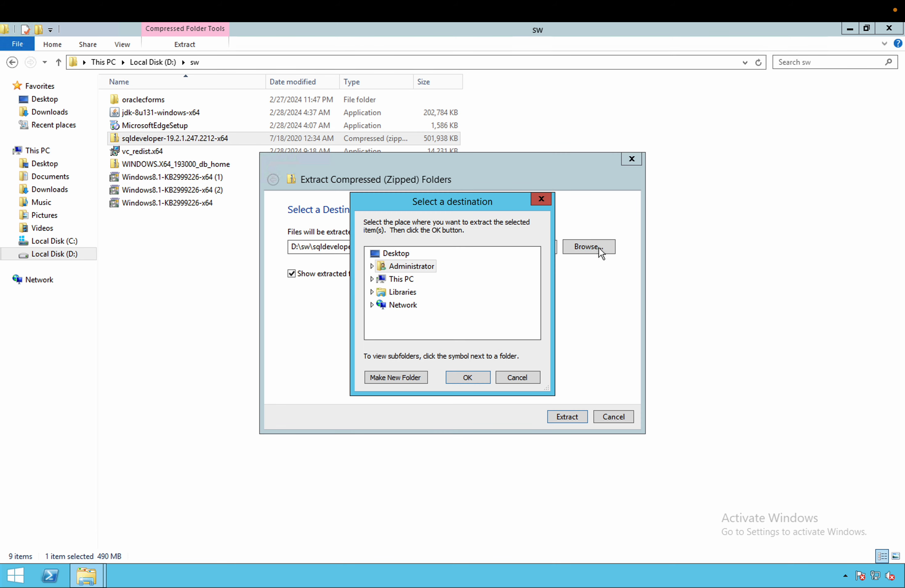
left_click(385, 283)
scroll(399, 296, "down", 2)
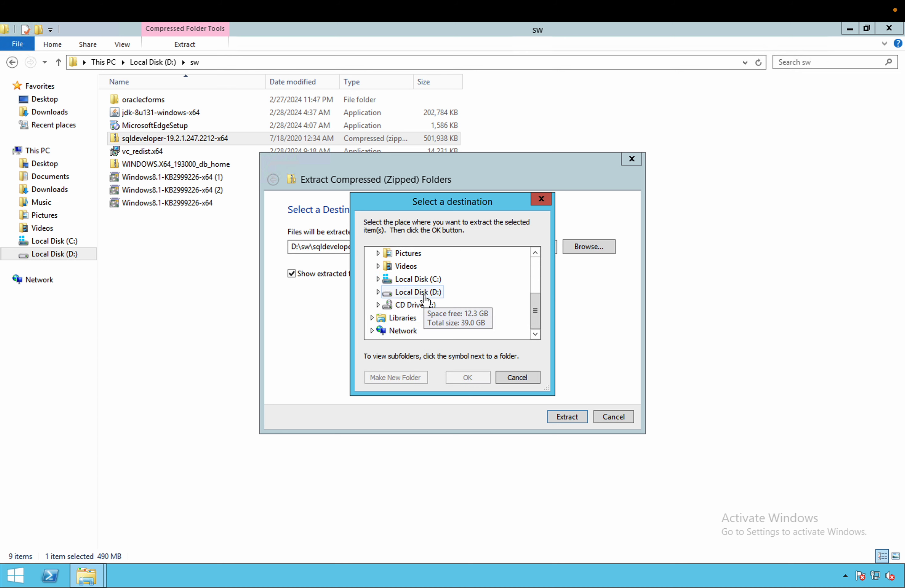
left_click(403, 293)
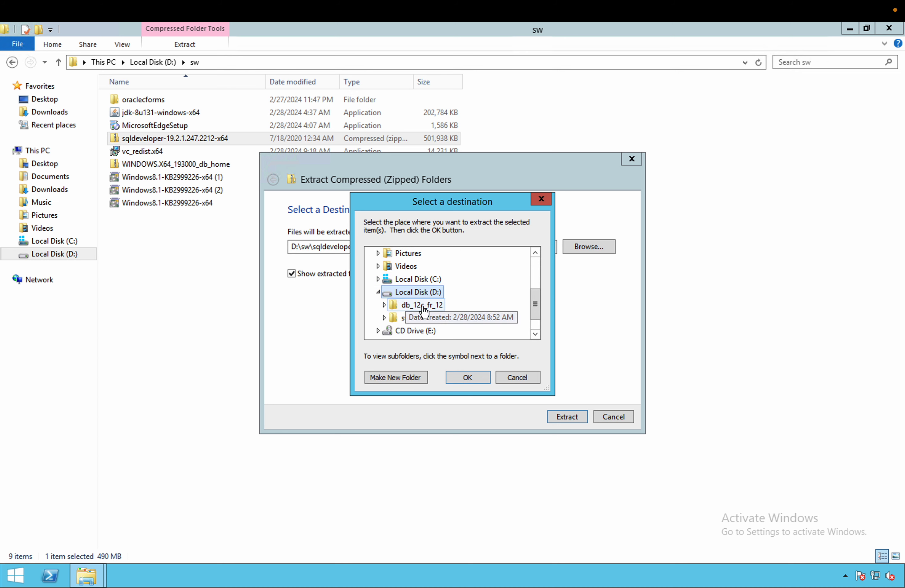
double_click(389, 304)
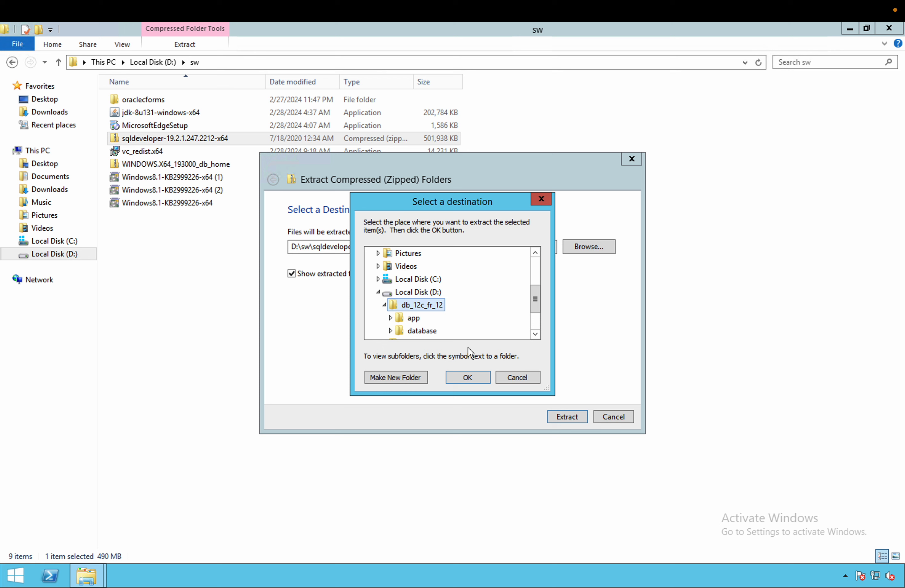
left_click(467, 378)
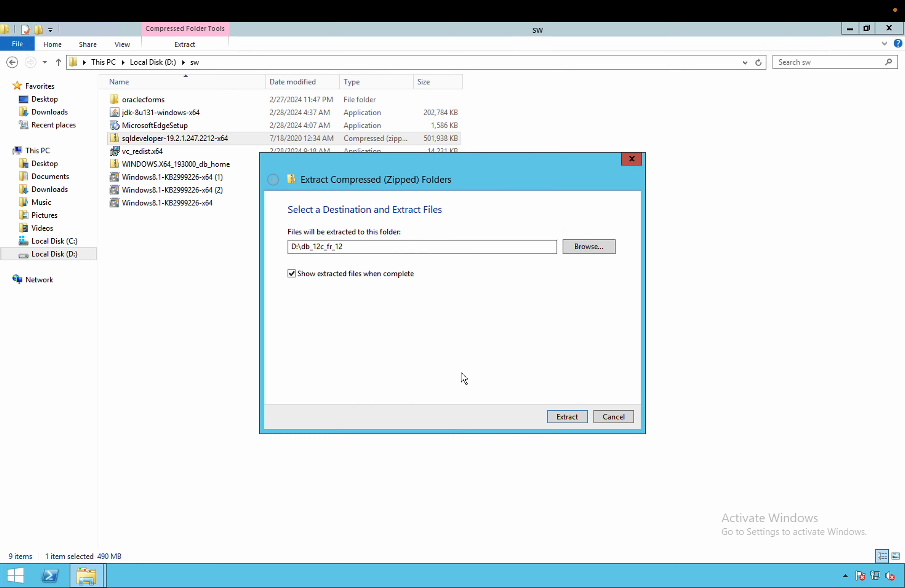
left_click(567, 418)
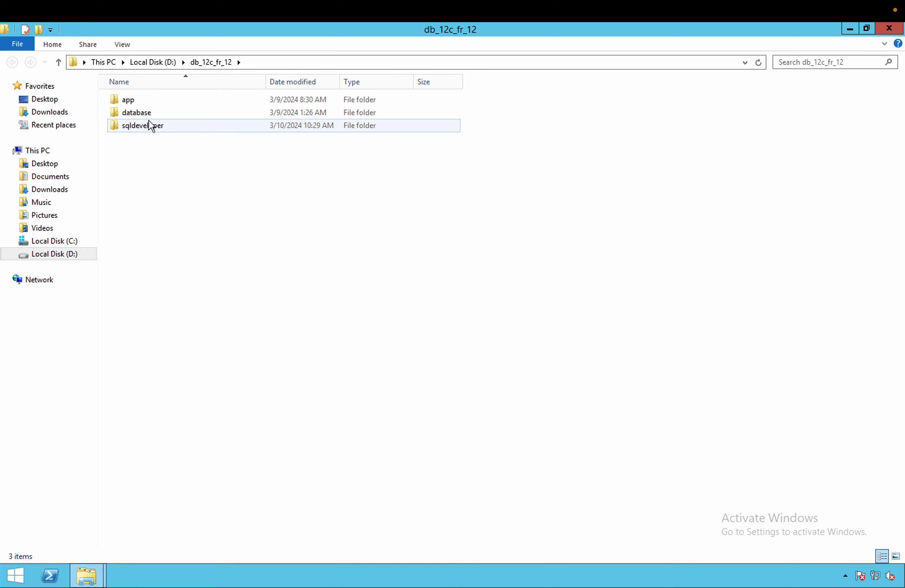
- Open the extracted sqldeveloper folder and launch the sqldeveloper application
left_click(150, 128)
double_click(151, 128)
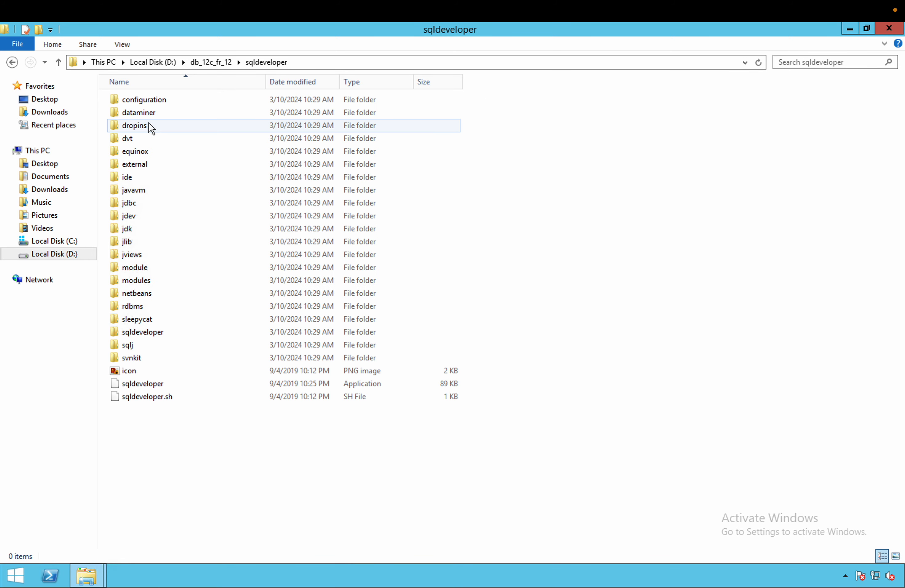
left_click(145, 384)
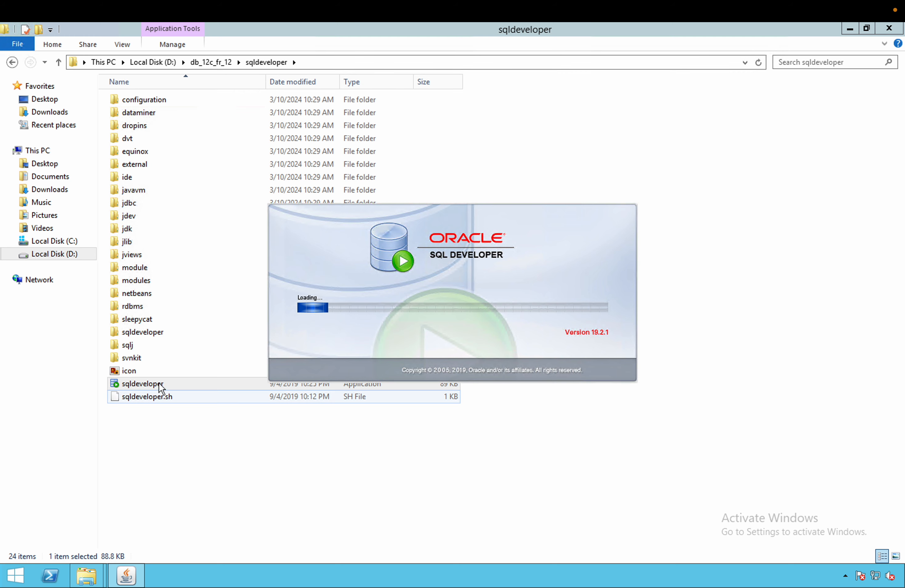
- Create a desktop shortcut for the sqldeveloper application
left_click(147, 386)
right_click(147, 385)
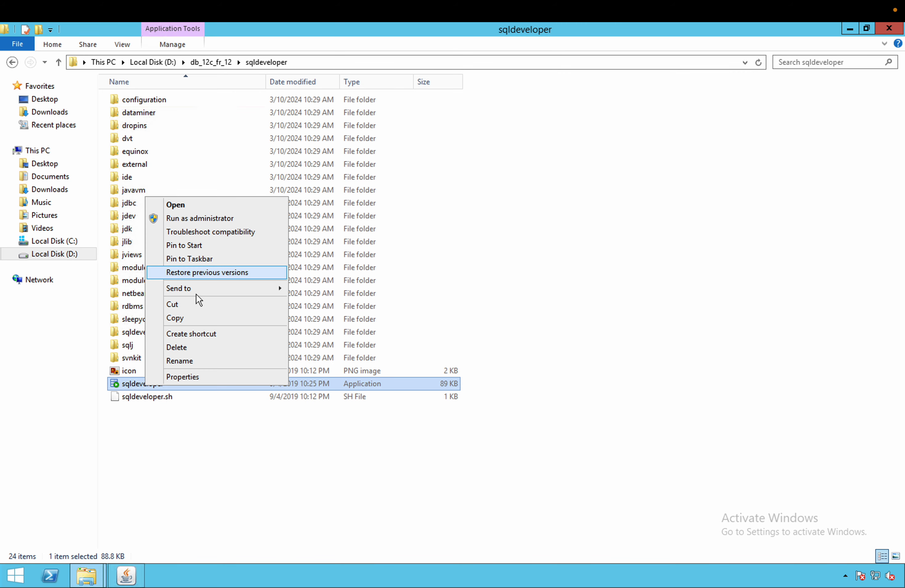
mouse_move(217, 292)
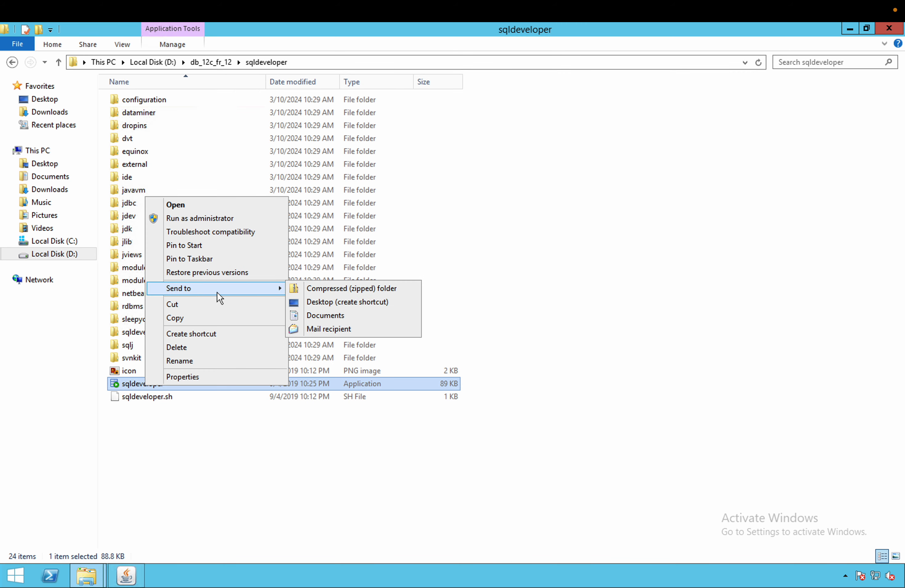
left_click(363, 305)
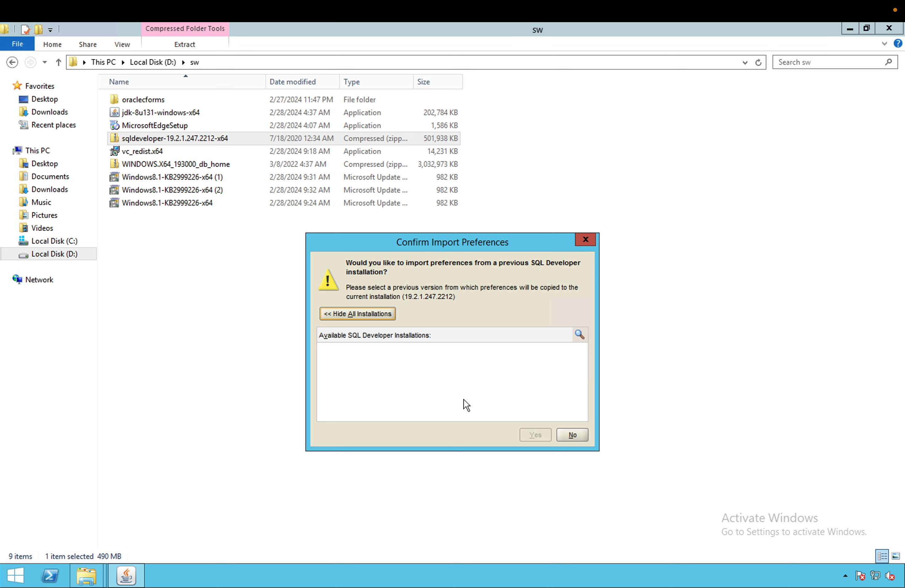
- Decline importing preferences from a previous installation, refresh the desktop, and accept automated usage reporting to Oracle
left_click(572, 436)
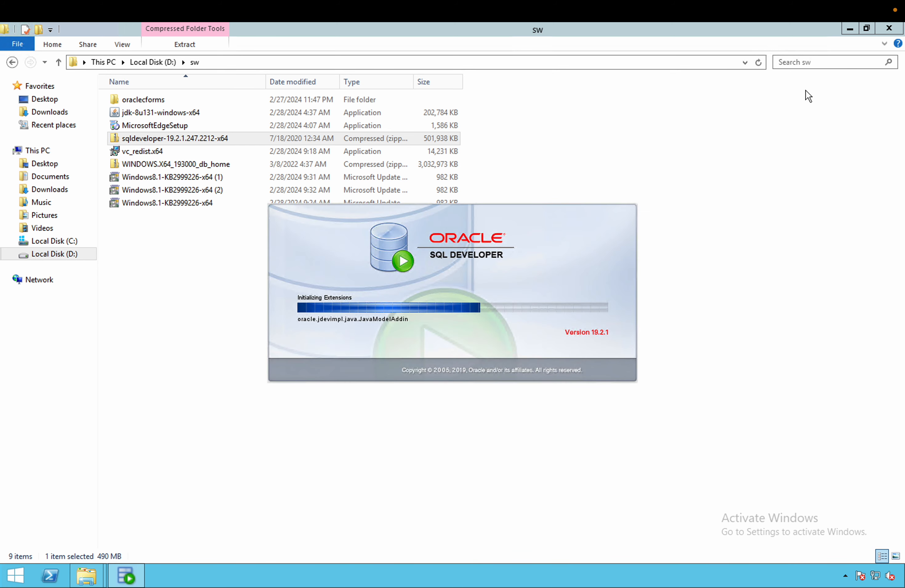
left_click(849, 28)
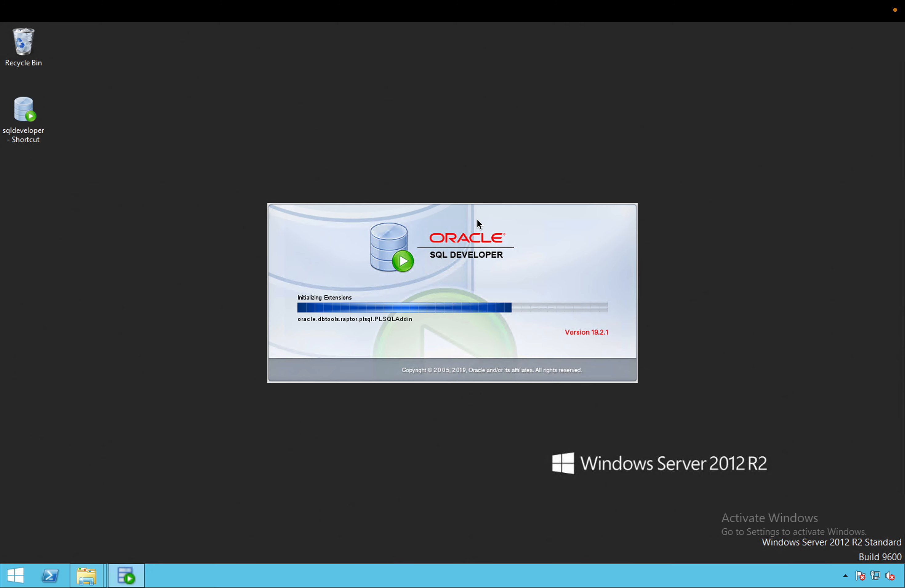
right_click(134, 177)
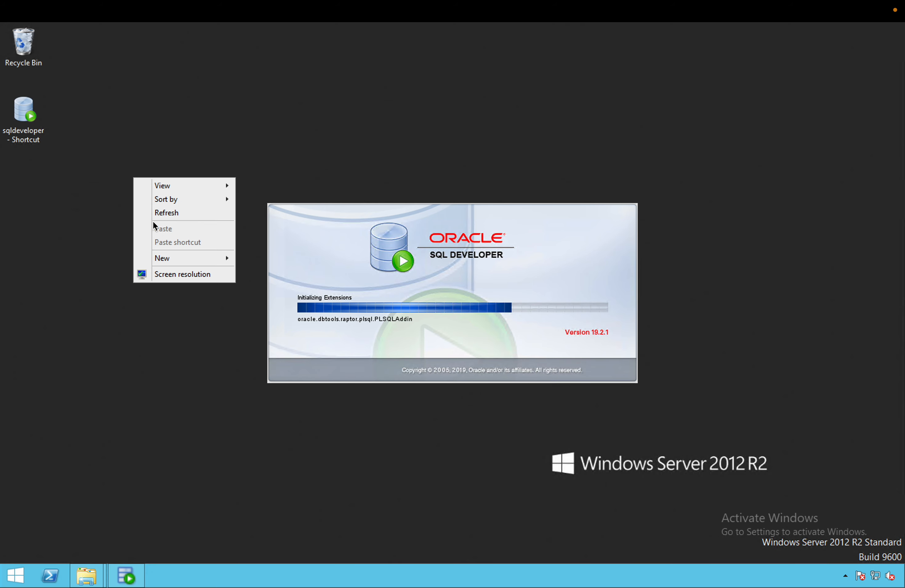
left_click(175, 216)
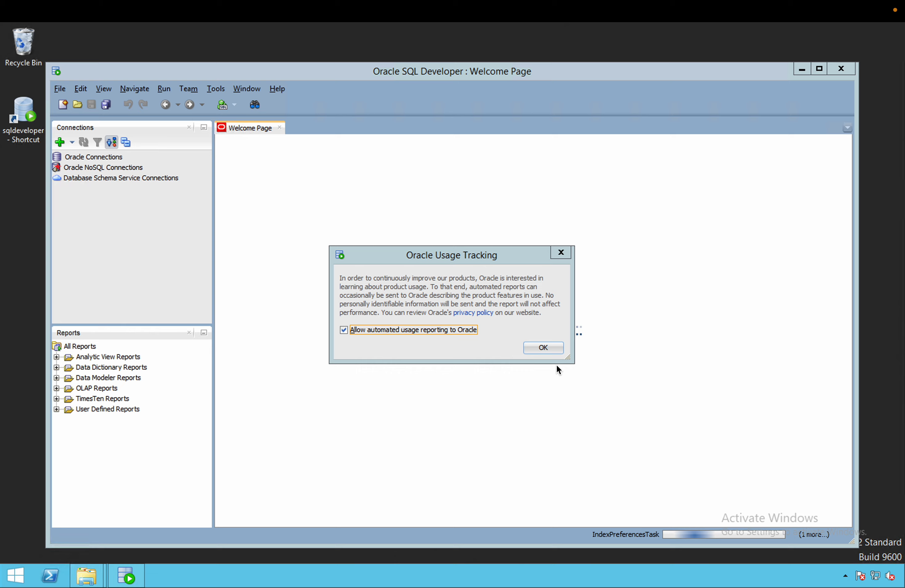
left_click(542, 347)
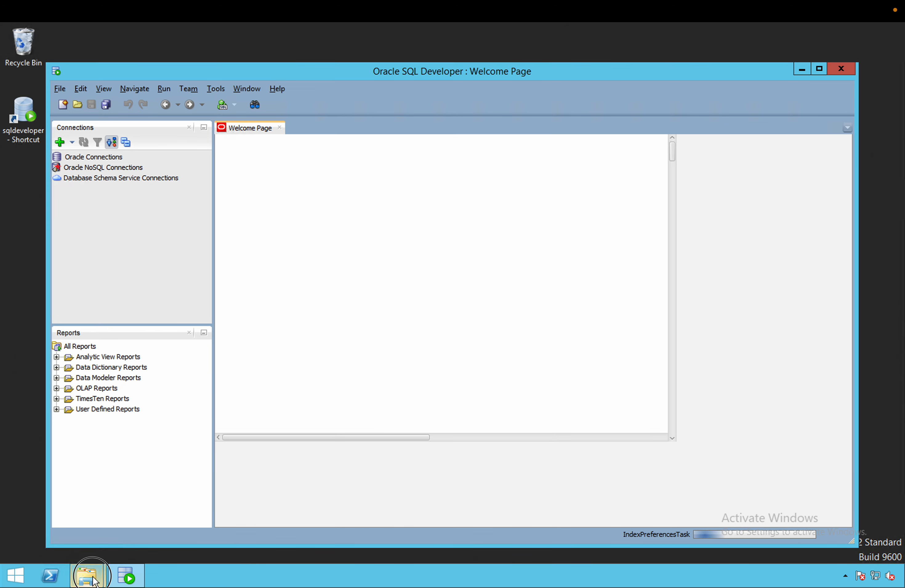
- Switch to the File Explorer window showing sqldeveloper and browse to D:\db_12c_fr_12\app\Administrator
mouse_move(94, 580)
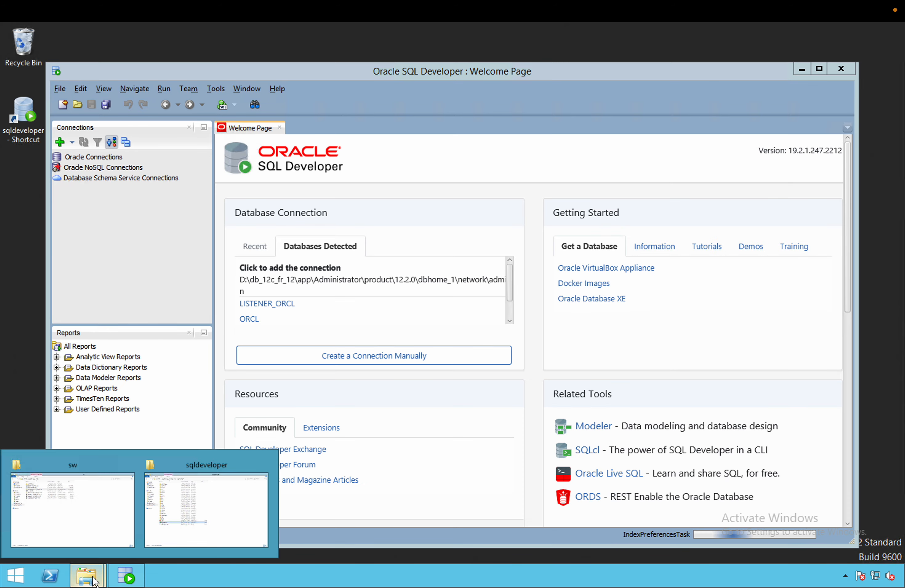
left_click(210, 517)
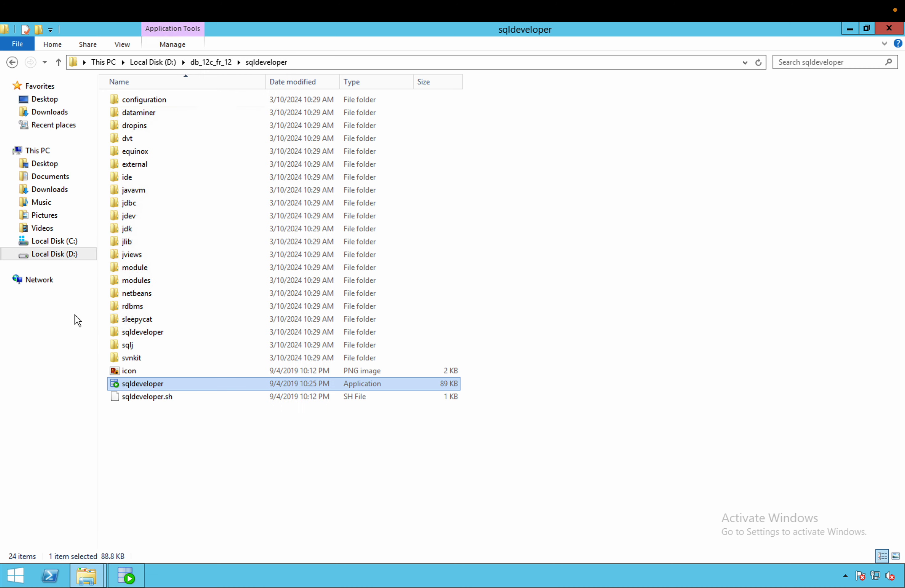
left_click(59, 256)
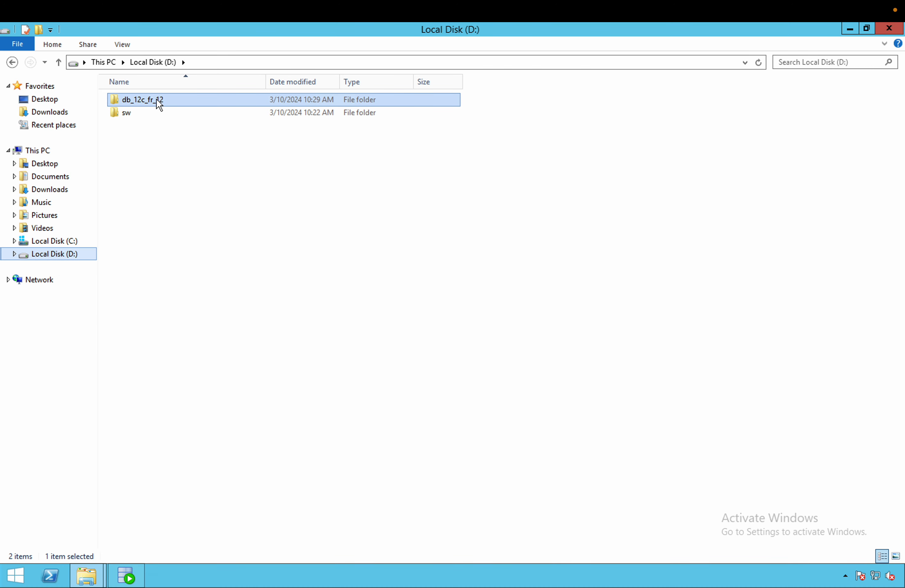
double_click(157, 101)
left_click(144, 103)
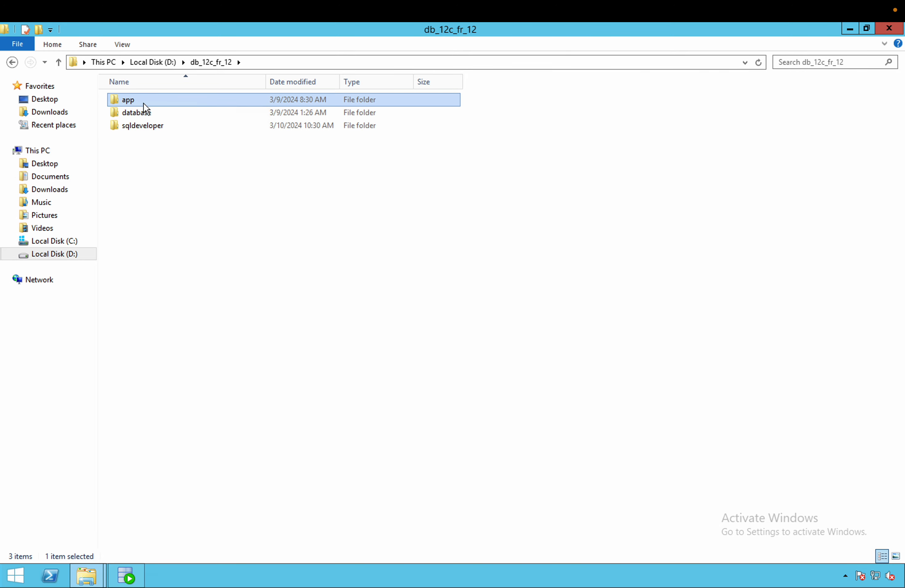
double_click(133, 104)
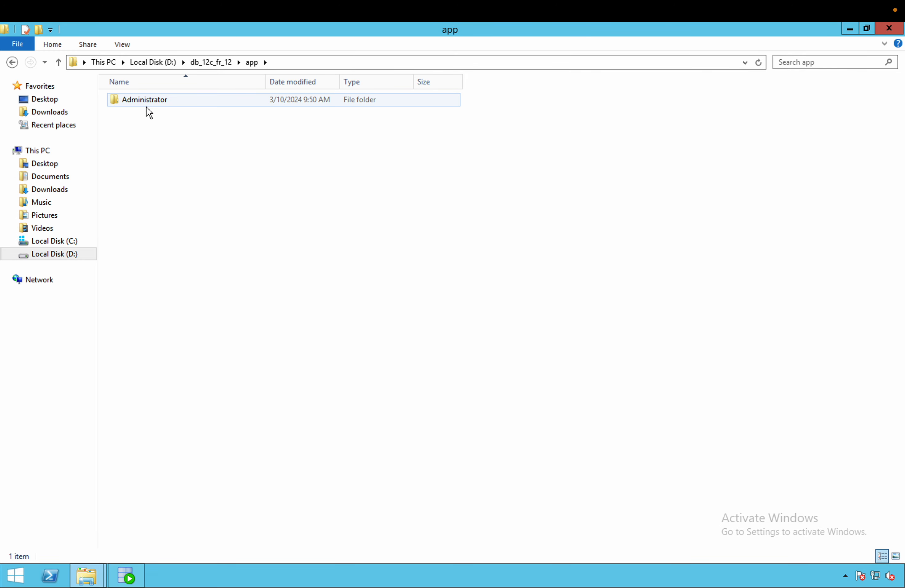
left_click(148, 106)
double_click(148, 107)
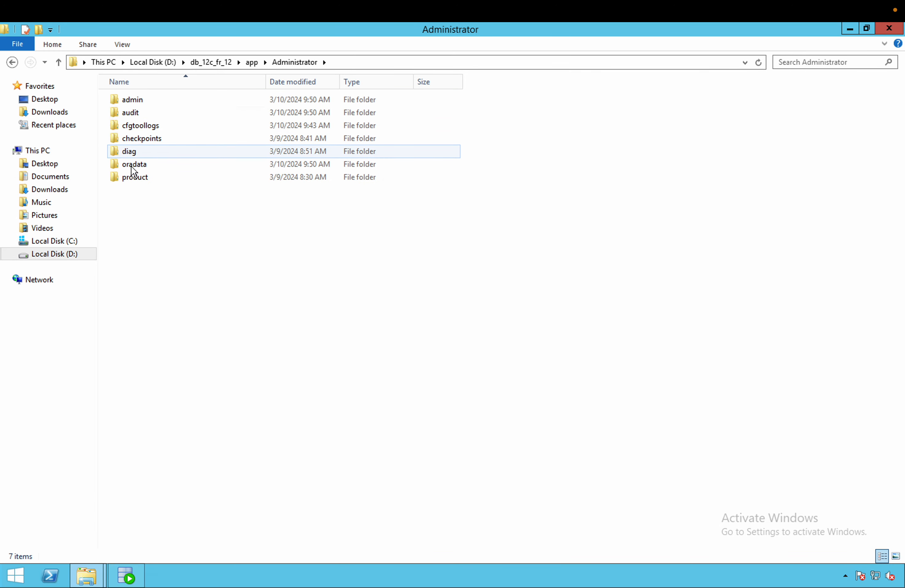
- Open the Oracle home folder product\12.2.0\dbhome_1 inside the Administrator folder
left_click(144, 178)
double_click(143, 179)
left_click(144, 109)
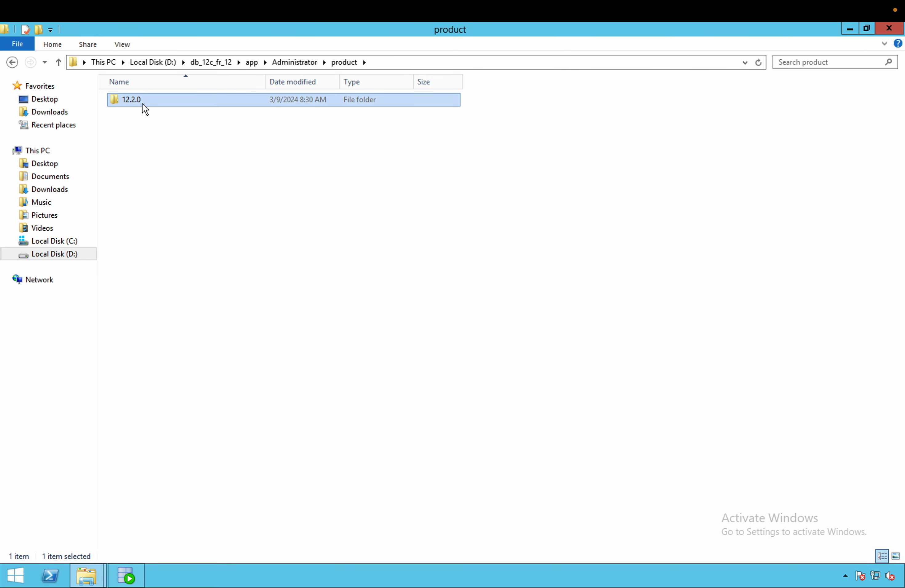
double_click(143, 104)
double_click(142, 99)
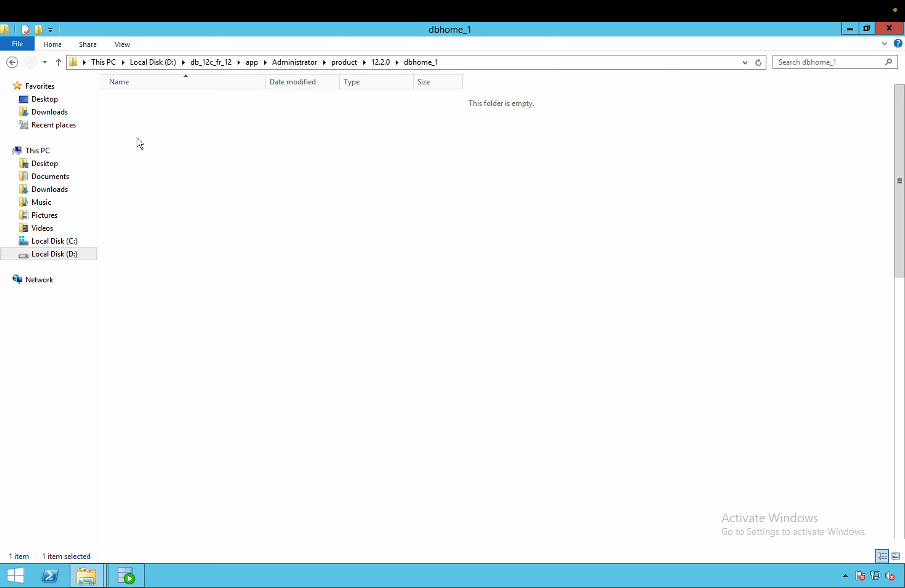
- Open the network\admin folder inside dbhome_1
left_click(157, 141)
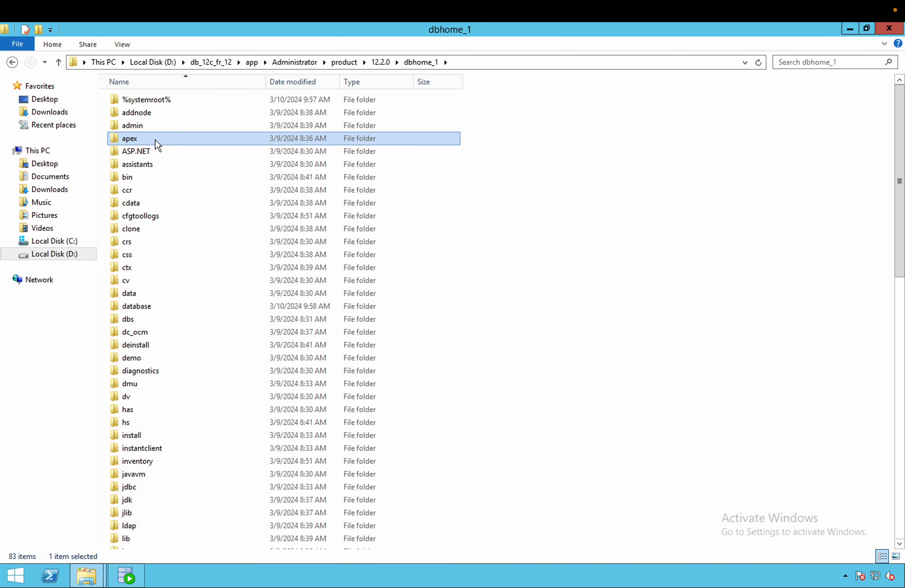
key("n")
key("Return")
key("Down")
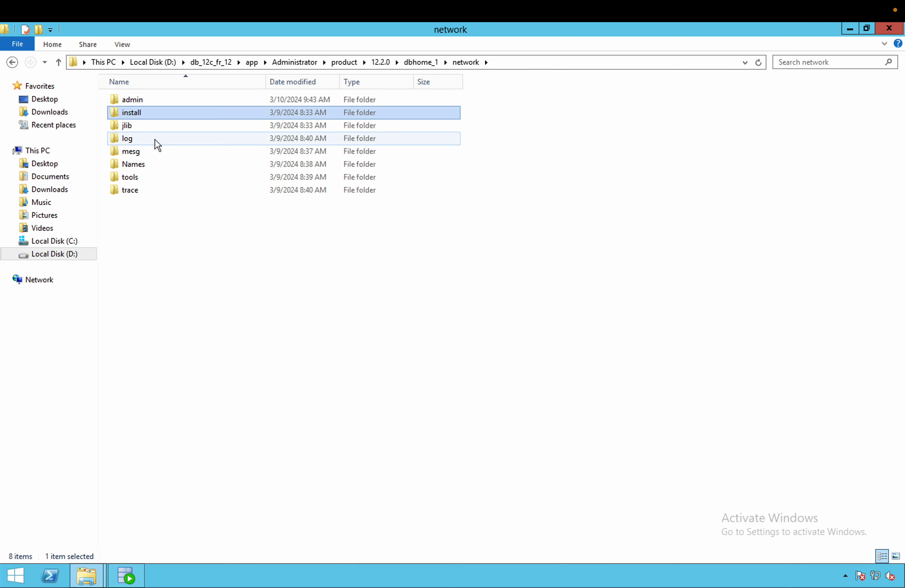
key("Up")
key("Return")
- Open tnsnames.ora in Notepad and examine its ORCL connection entry
key("Down")
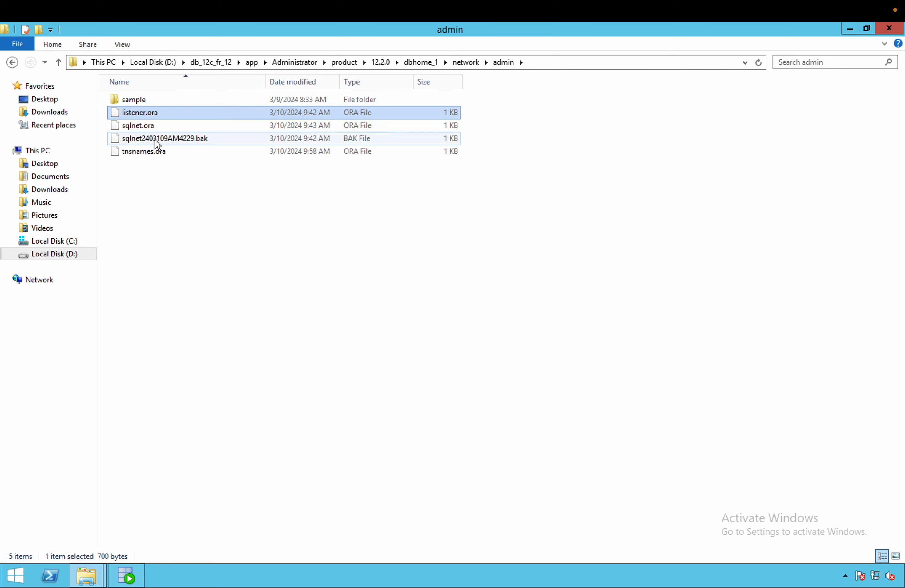
key("Down")
key("Down")
key("Down")
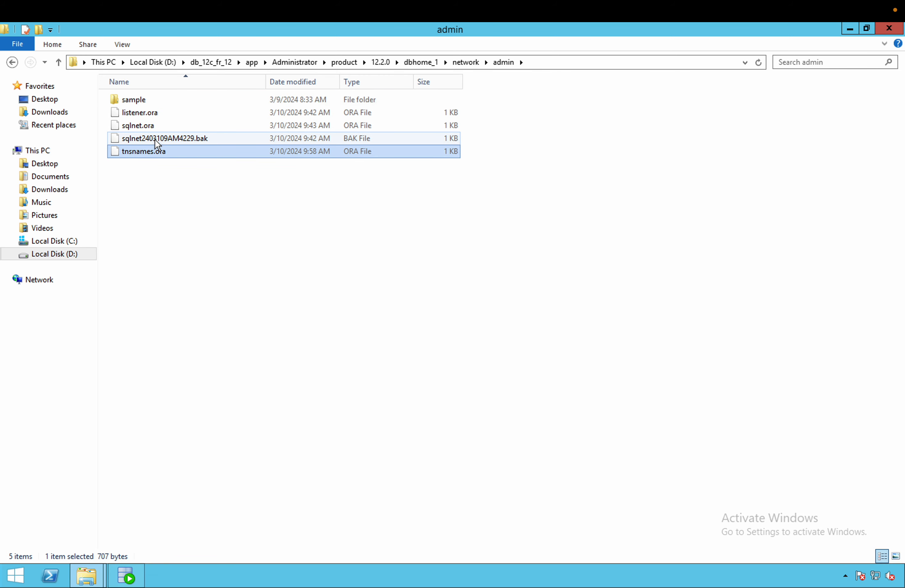
right_click(145, 153)
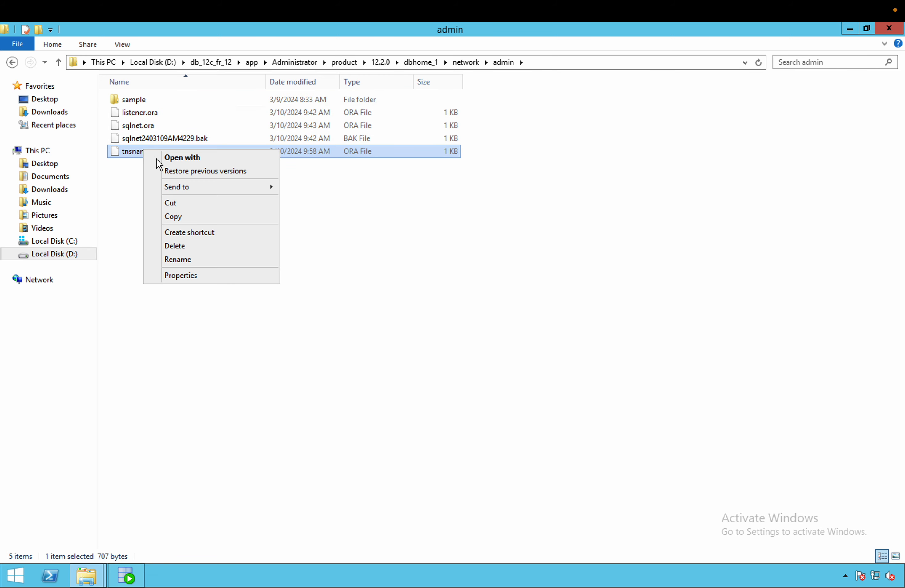
left_click(169, 158)
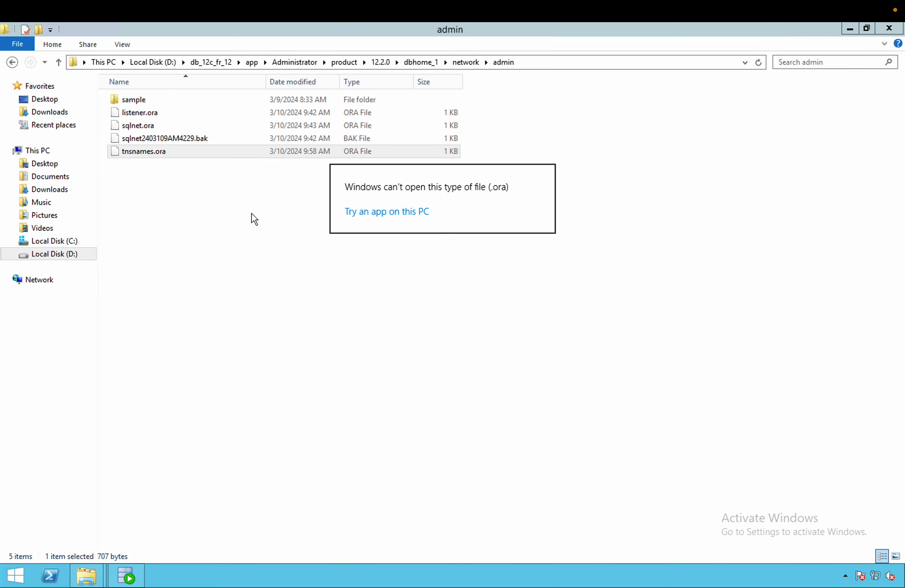
left_click(395, 214)
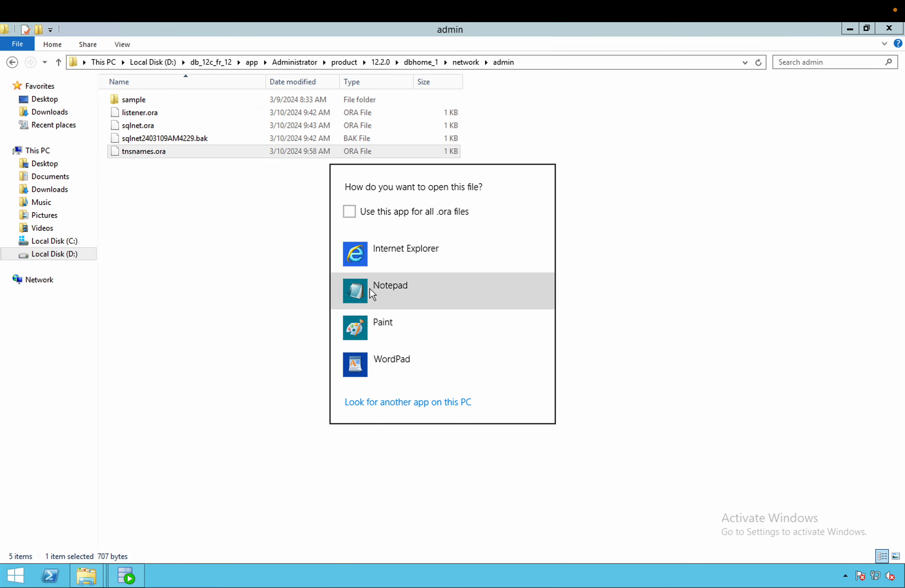
left_click(348, 290)
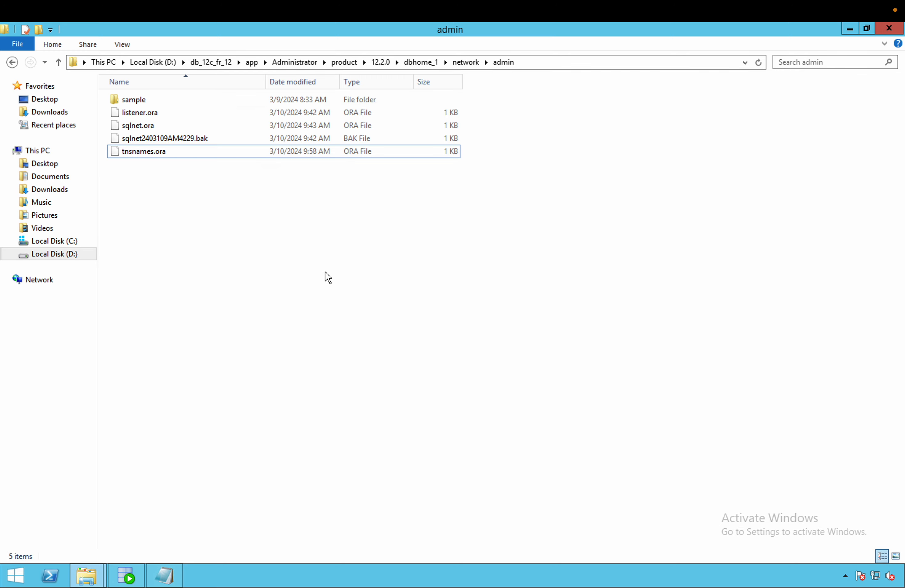
left_click(178, 576)
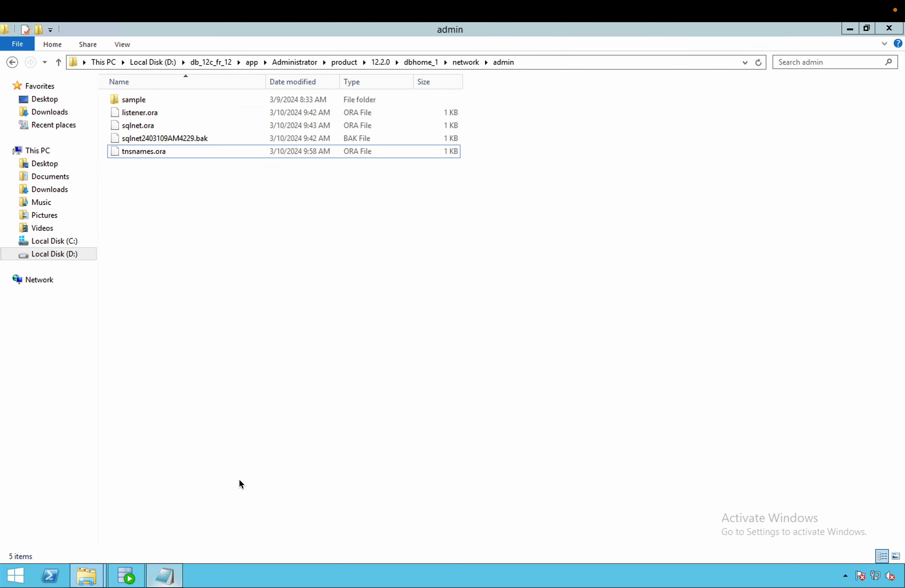
scroll(144, 243, "down", 1)
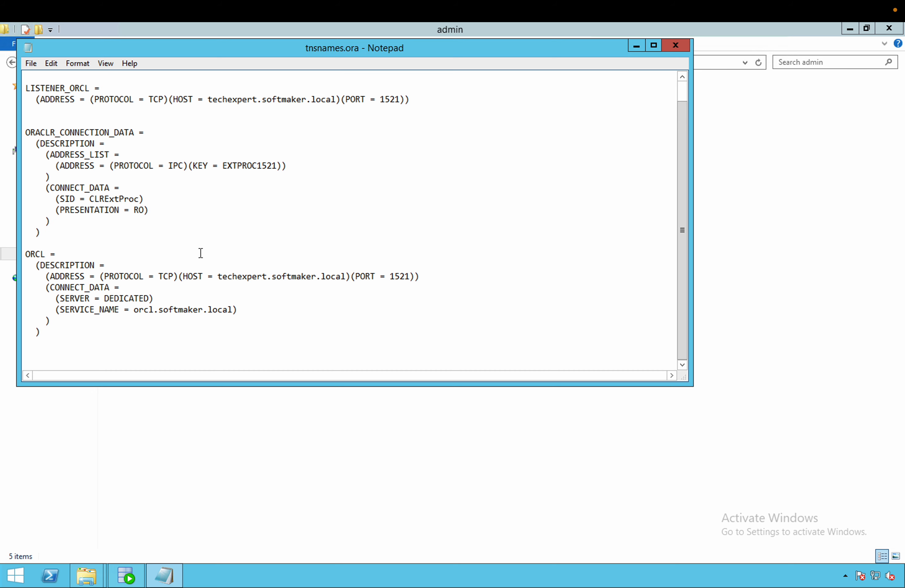
- Examine the alias, host, port and service name of the ORCL entry in tnsnames.ora
left_click_drag(50, 254, 28, 254)
left_click_drag(346, 276, 267, 276)
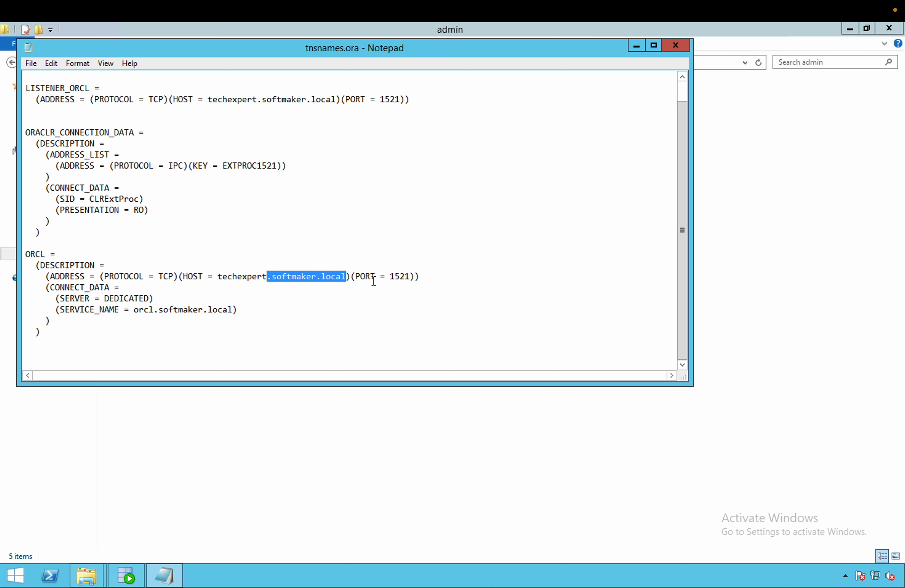
left_click(392, 278)
left_click_drag(232, 309, 135, 308)
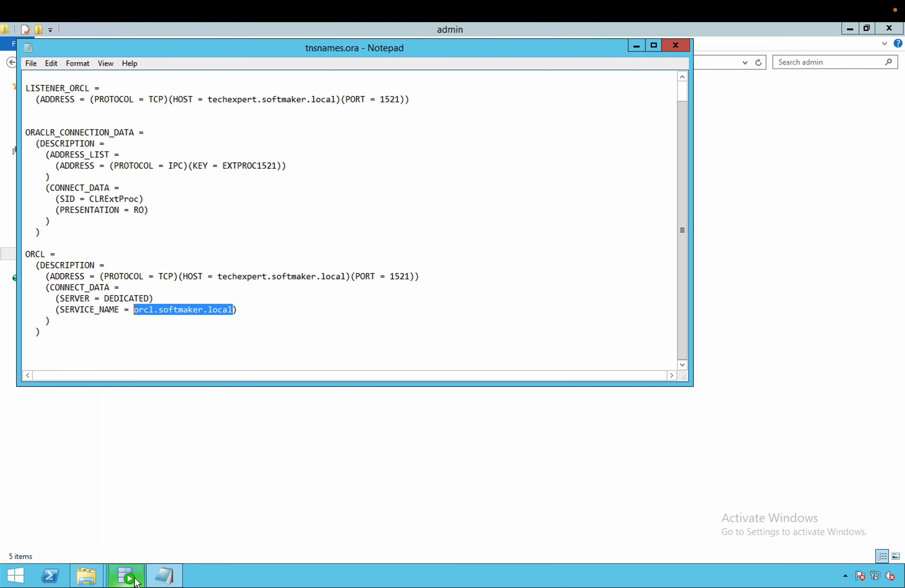
- Switch to SQL Developer and start a new database connection named system@orcl with the username system
left_click(126, 577)
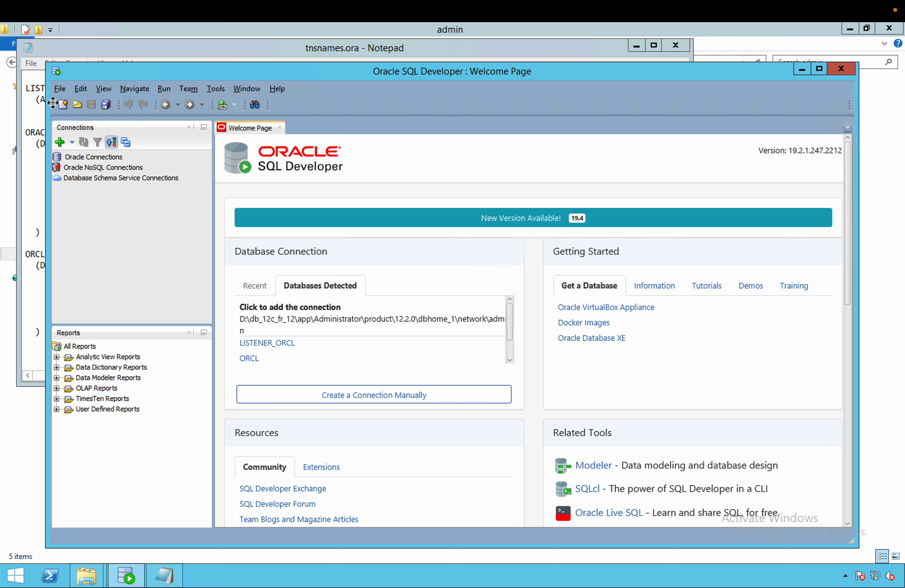
left_click(60, 144)
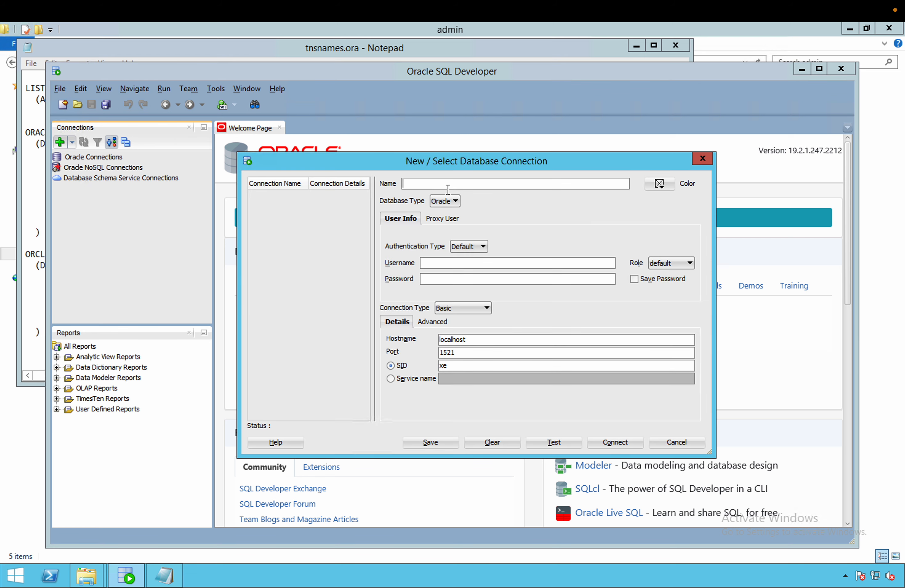
left_click(449, 187)
left_click(462, 261)
key("Tab")
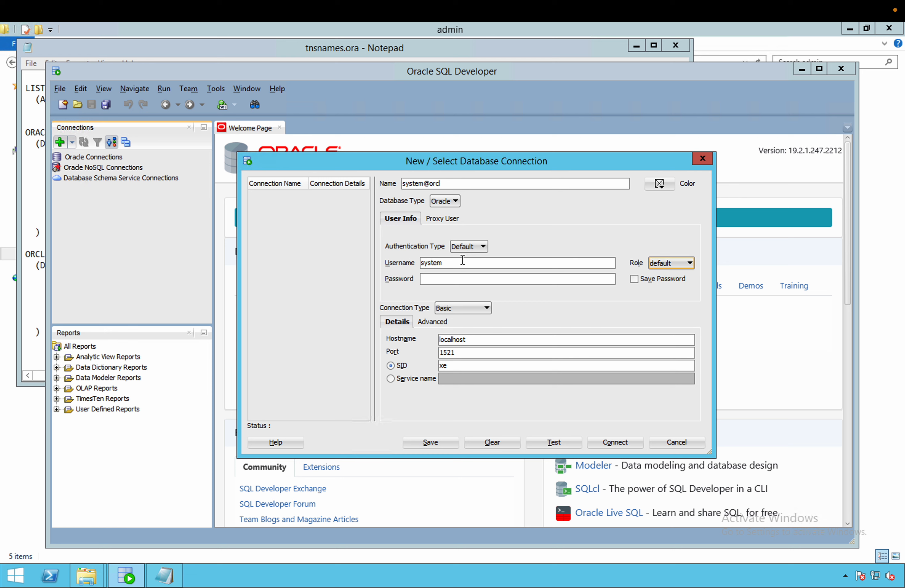
- Enter the account password for the system@orcl connection and enable saving the password
key("Tab")
key("Tab")
key("Tab")
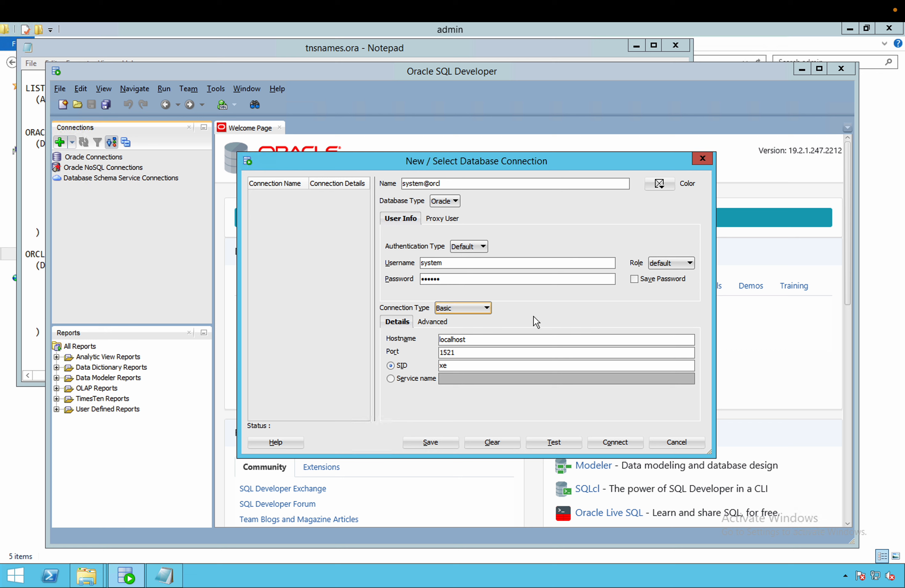
left_click(635, 283)
- Look up the host value of the ORCL entry in tnsnames.ora and return to the connection dialog
left_click(479, 343)
left_click(28, 195)
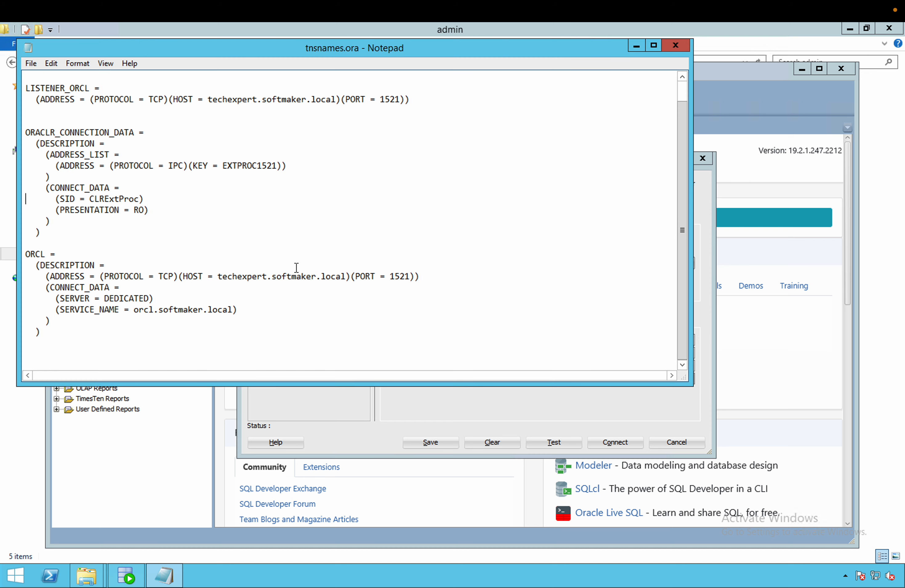
left_click(344, 276)
left_click_drag(343, 275, 219, 276)
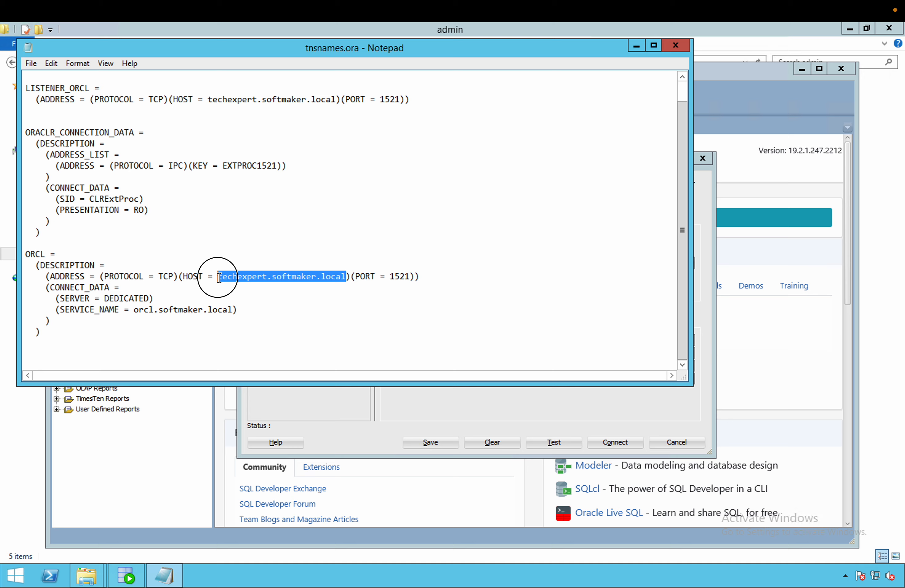
left_click(624, 416)
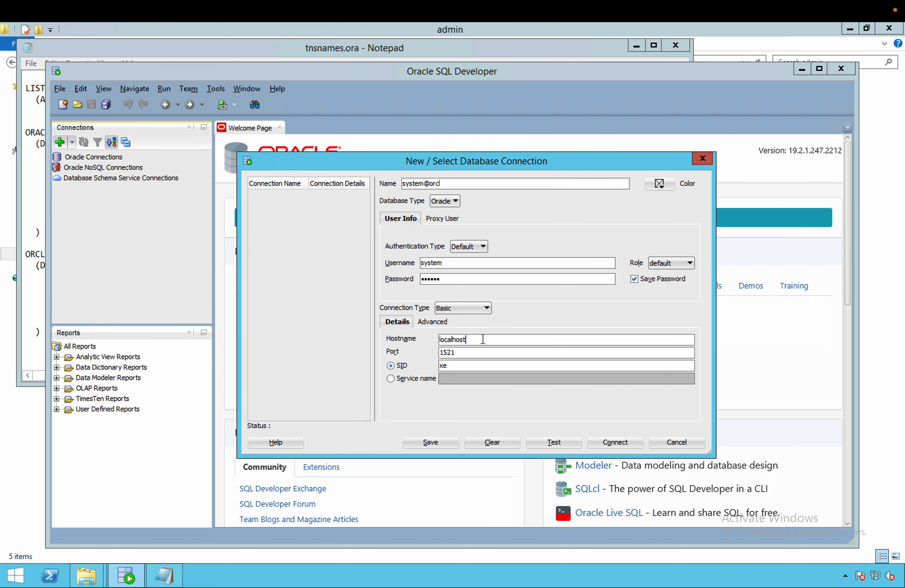
- Re-enter localhost as the hostname of the connection
key("BackSpace")
key("BackSpace")
key("BackSpace")
key("BackSpace")
key("BackSpace")
key("BackSpace")
key("BackSpace")
key("BackSpace")
key("BackSpace")
key("BackSpace")
key("BackSpace")
key("BackSpace")
key("Tab")
- Set the connection's SID to orcl, checking it against the ORCL alias in tnsnames.ora
left_click(461, 366)
type("o")
left_click(174, 575)
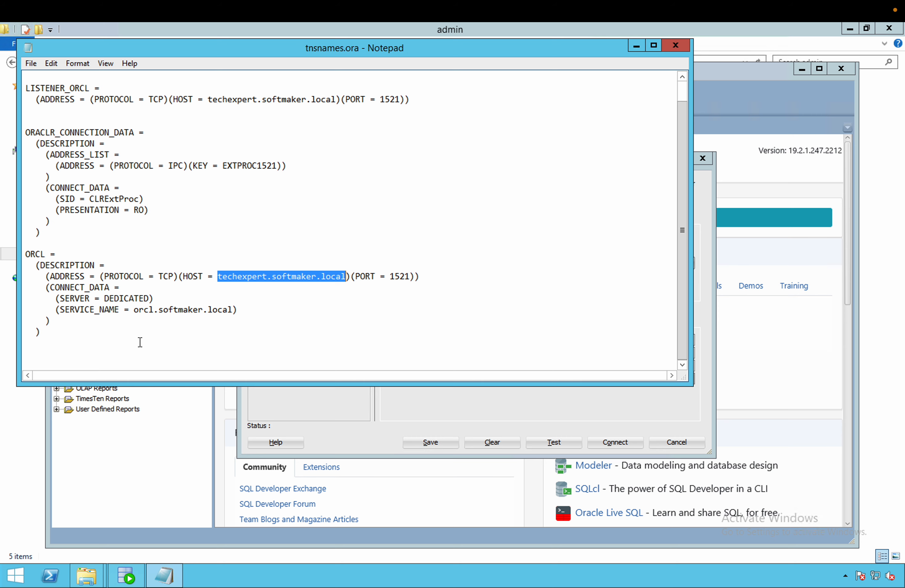
double_click(40, 257)
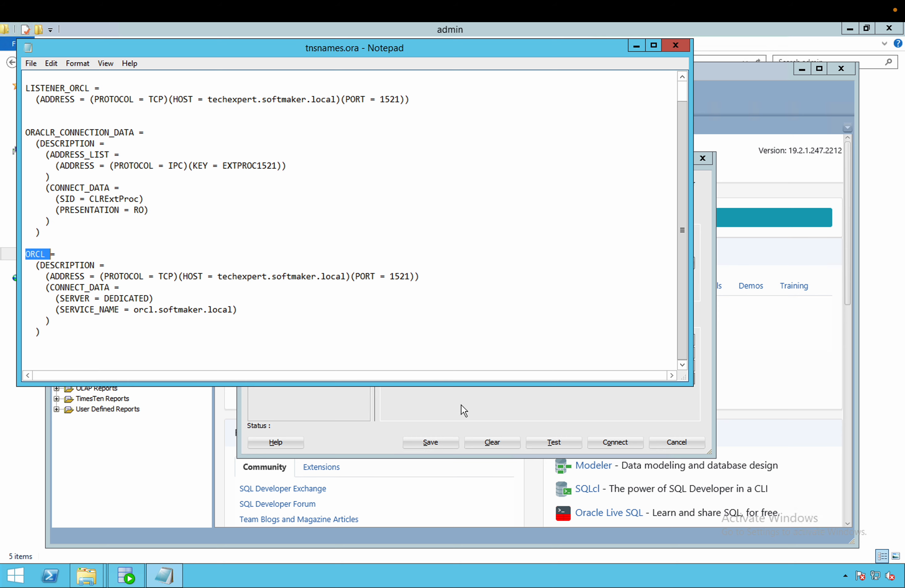
left_click(510, 408)
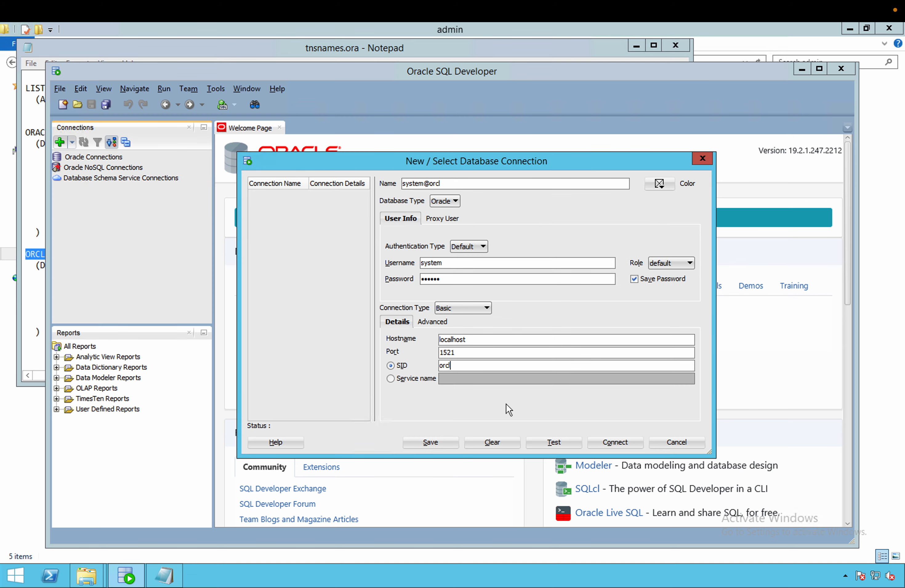
- Test the system@orcl connection, connect to the database and open its worksheet
left_click(570, 445)
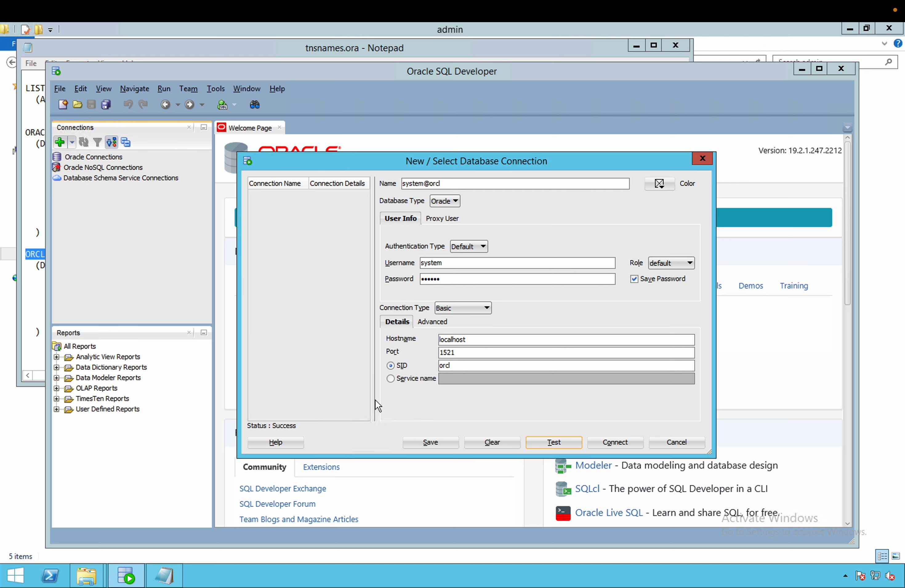
left_click(615, 443)
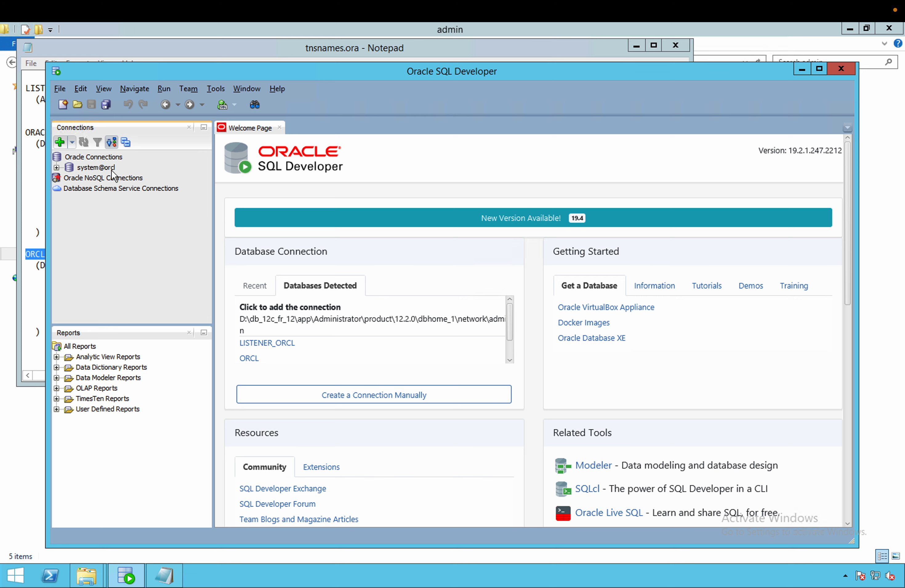
double_click(97, 170)
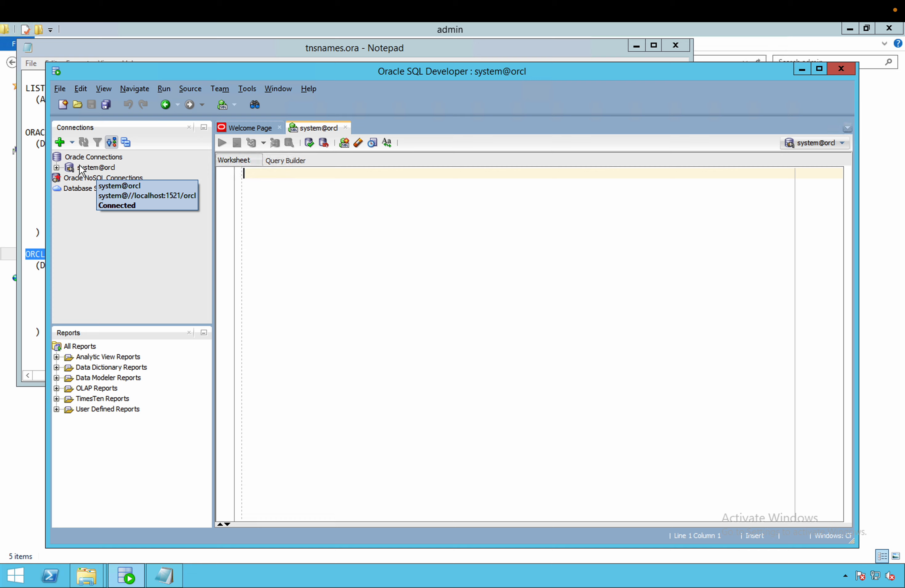
left_click(61, 144)
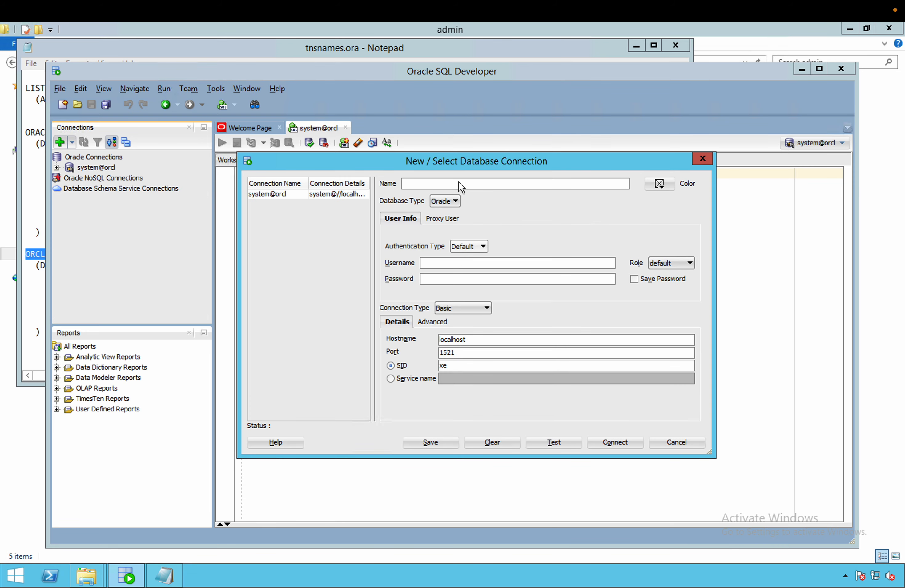
left_click(442, 181)
type("system@")
left_click(32, 296)
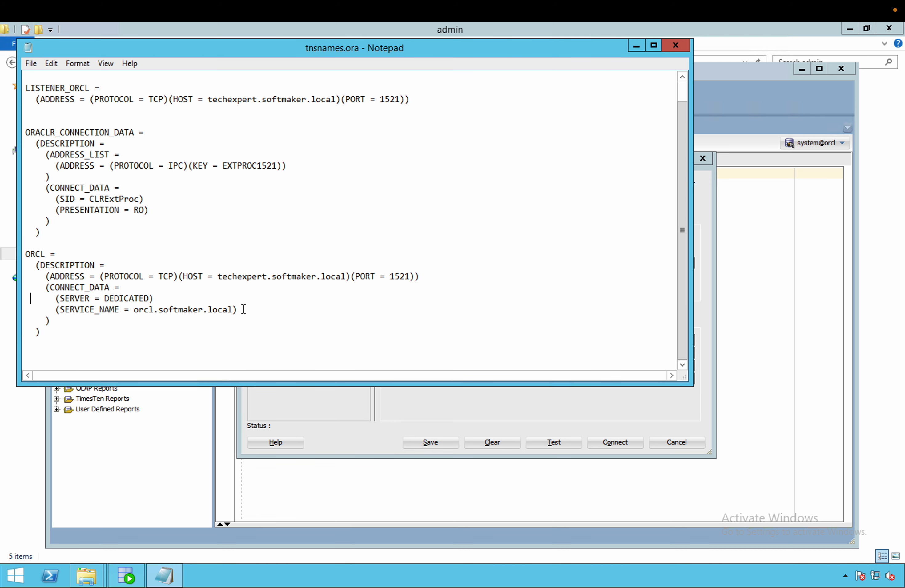
left_click(234, 310)
left_click(135, 310, "shift")
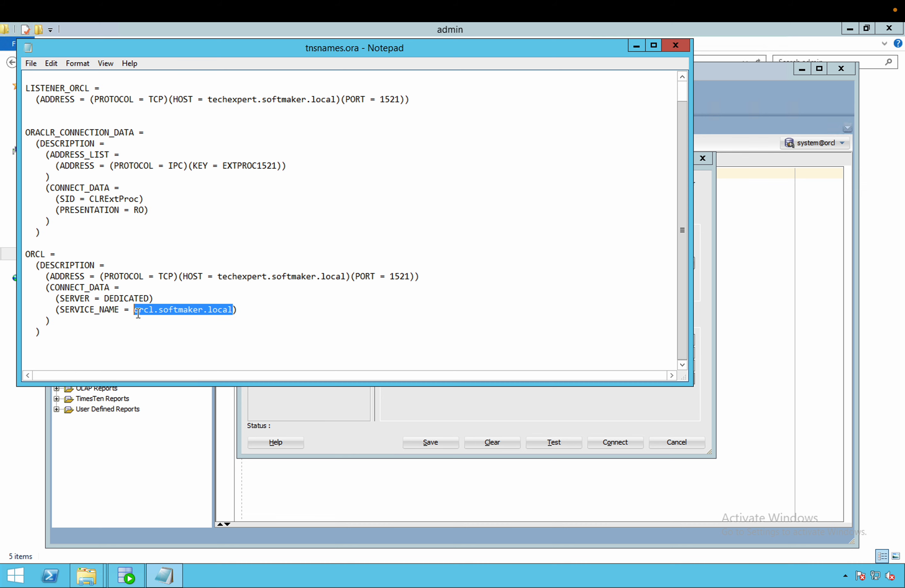
right_click(159, 313)
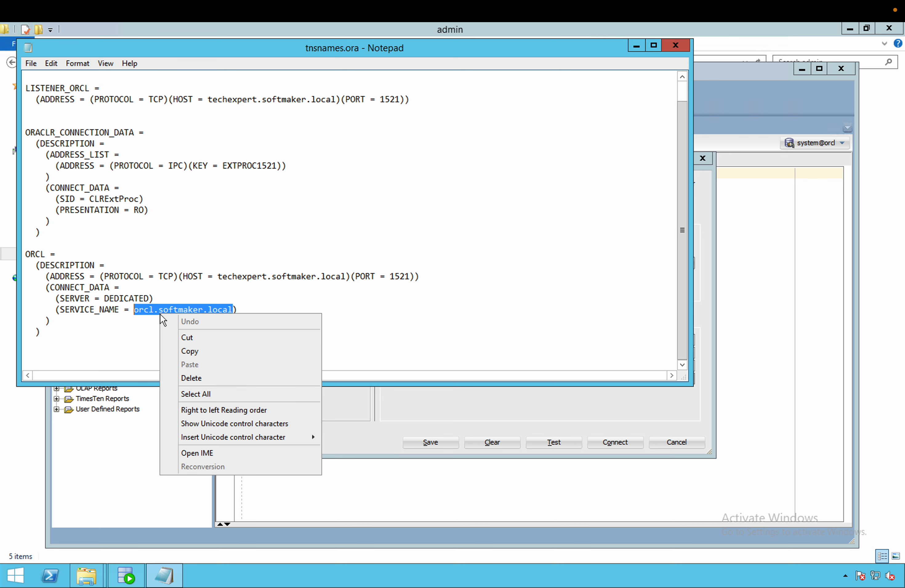
left_click(192, 351)
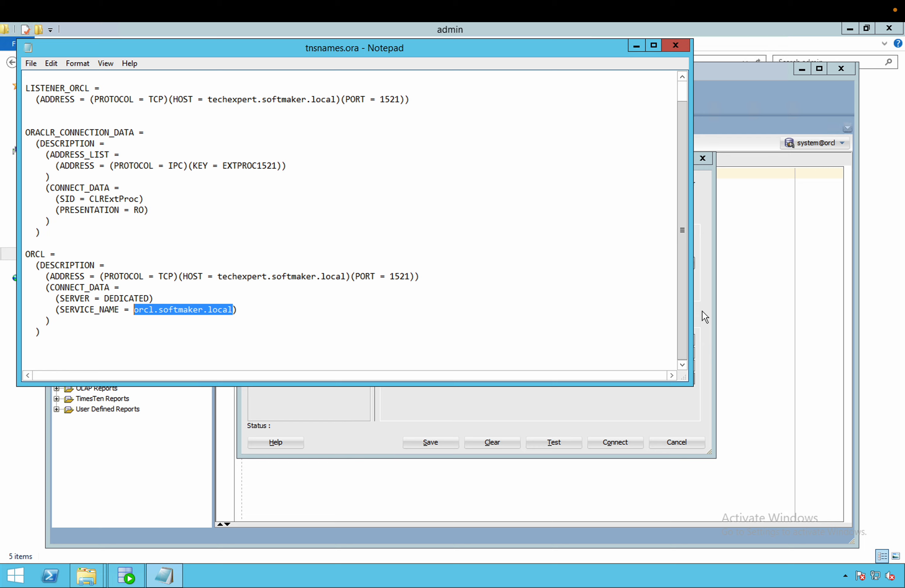
left_click(694, 303)
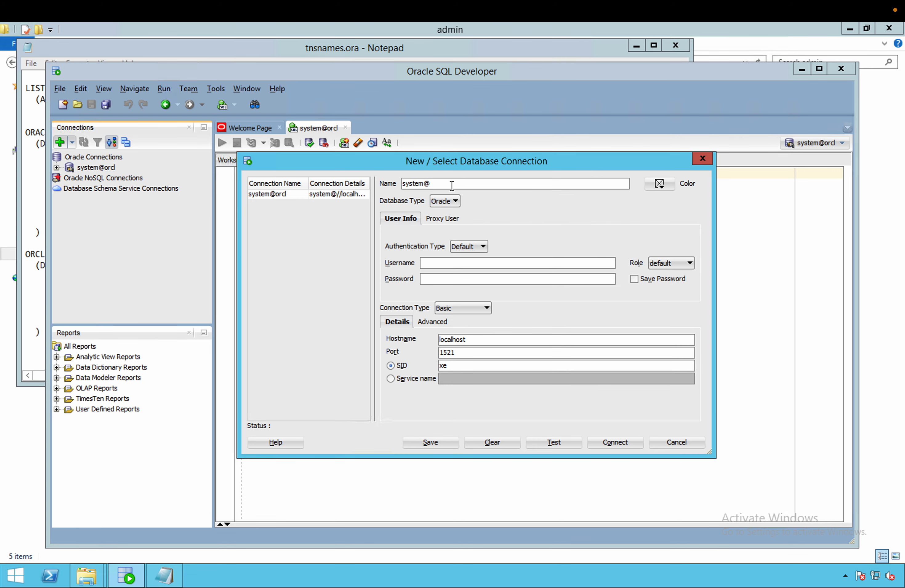
key("ctrl+v")
- Enter the username system and the account password for the new connection
left_click(485, 266)
type("system")
key("Tab")
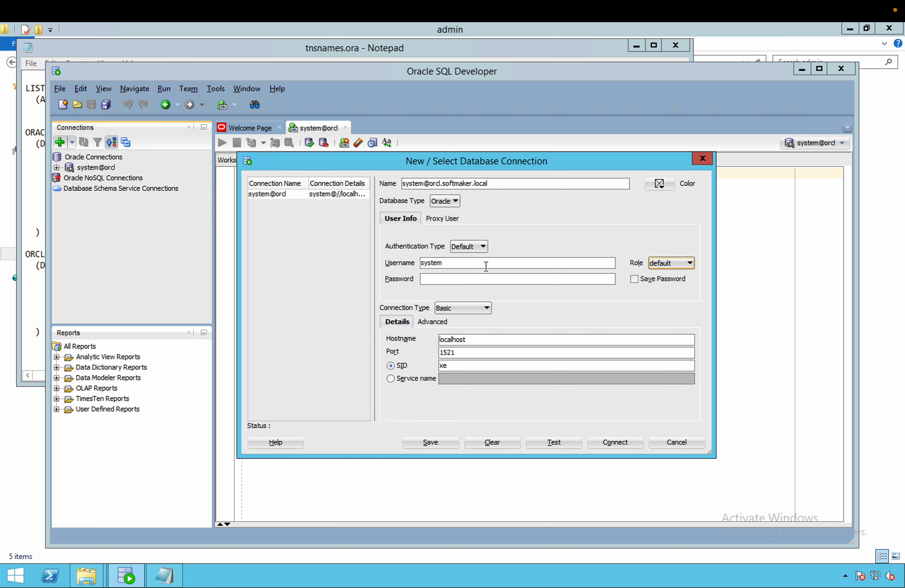
key("Tab")
type("••••••")
key("Tab")
- Identify the database by service name instead of SID, using the copied orcl.softmaker.local
left_click(390, 378)
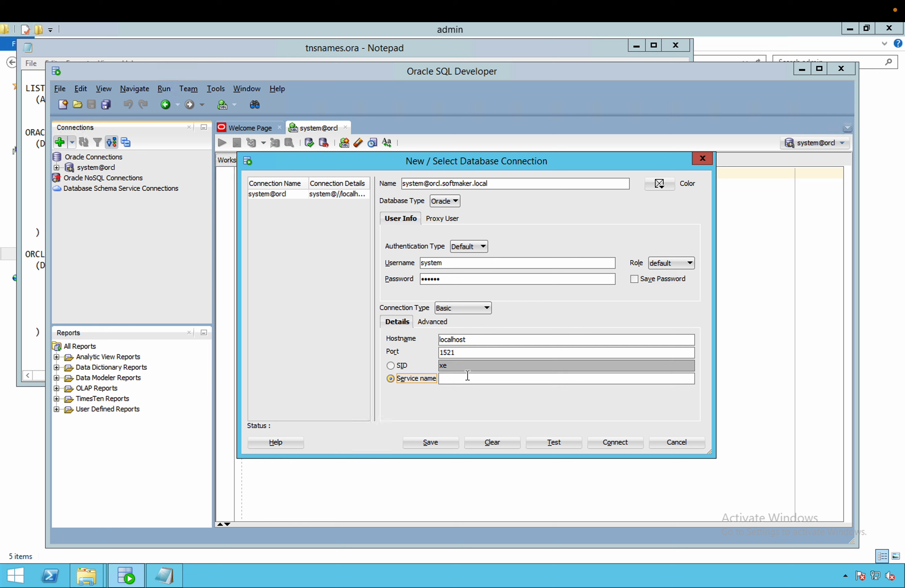
left_click(461, 379)
key("ctrl+v")
double_click(444, 378)
left_click(459, 379)
left_click_drag(452, 378, 499, 379)
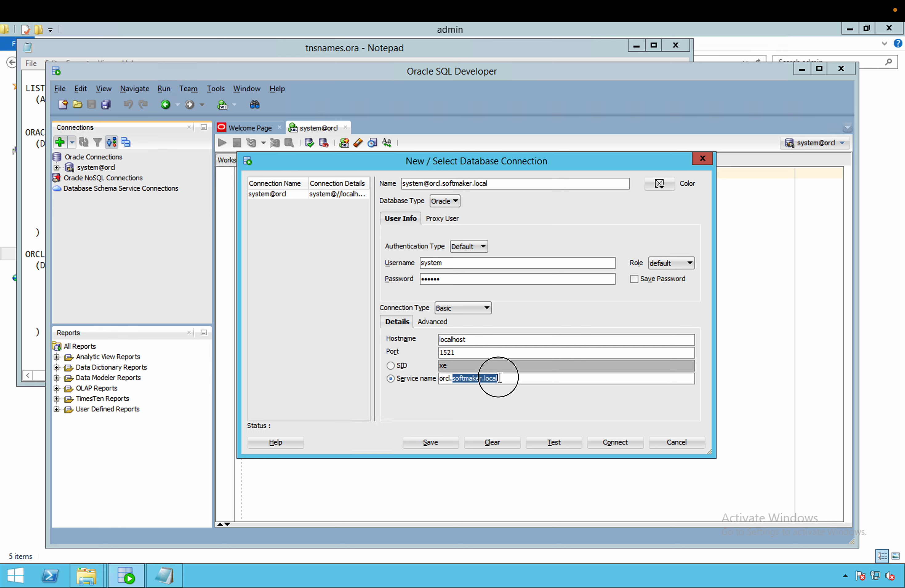
left_click(512, 380)
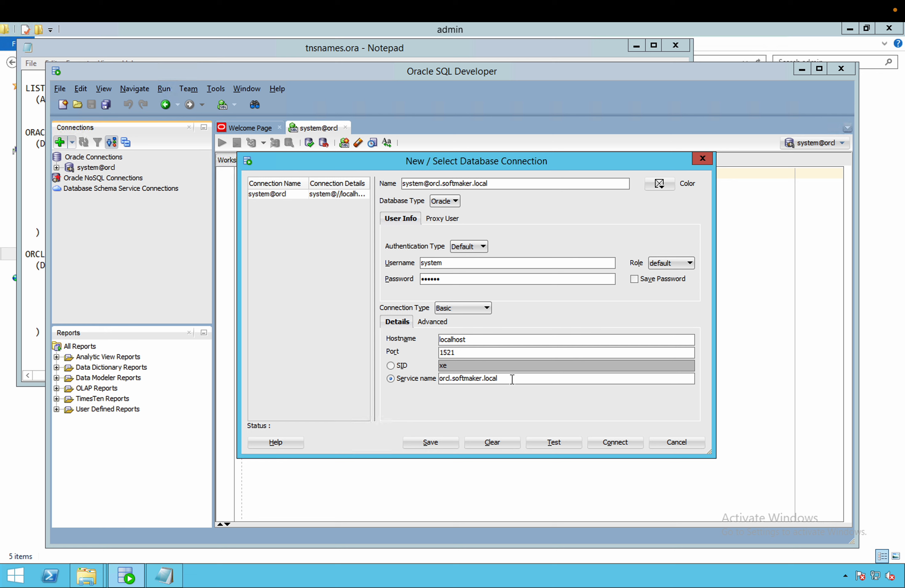
left_click(554, 443)
left_click(611, 445)
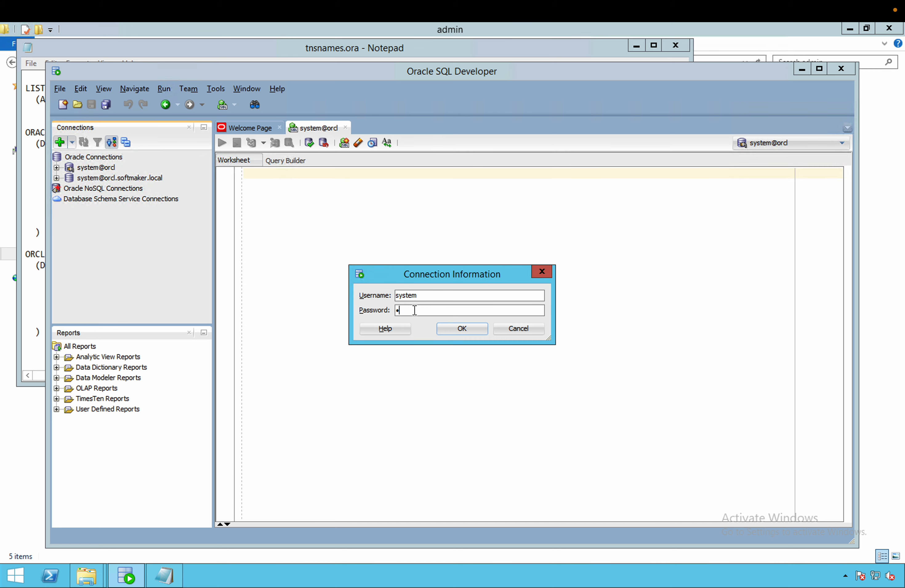
key("Return")
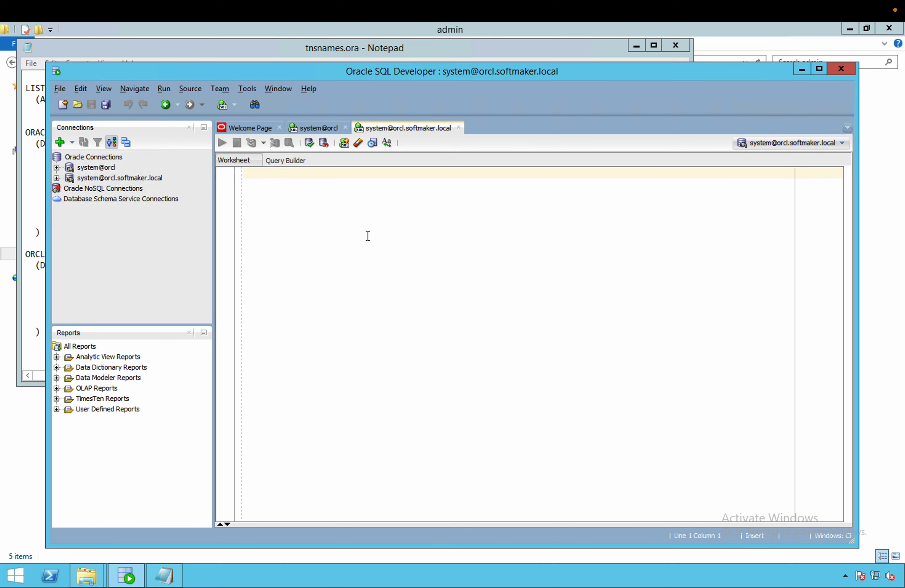
left_click(302, 125)
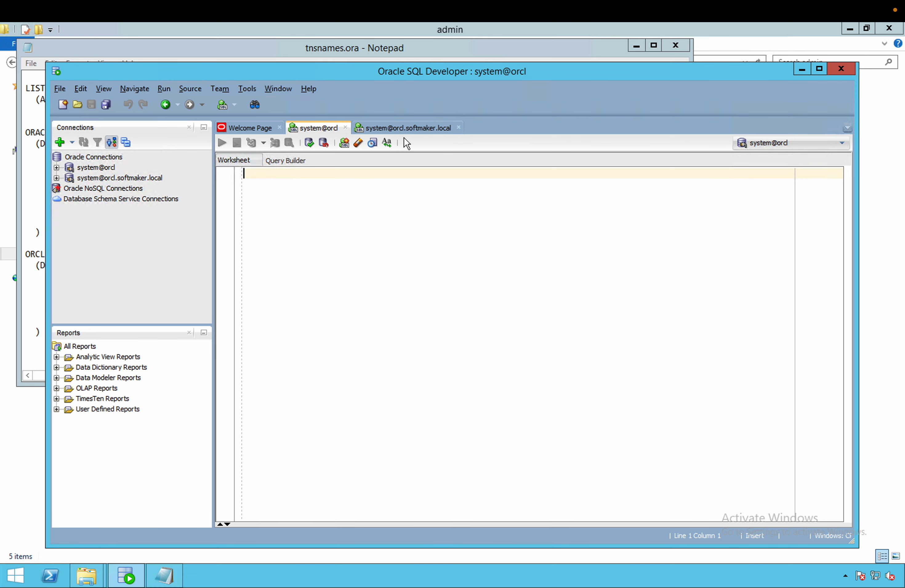
left_click(404, 130)
left_click(308, 130)
left_click(381, 123)
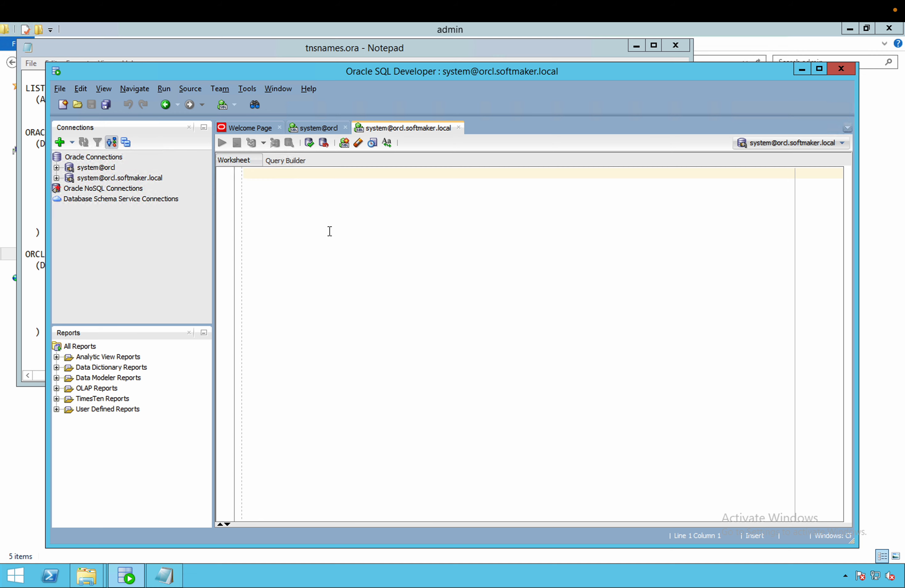
right_click(339, 270)
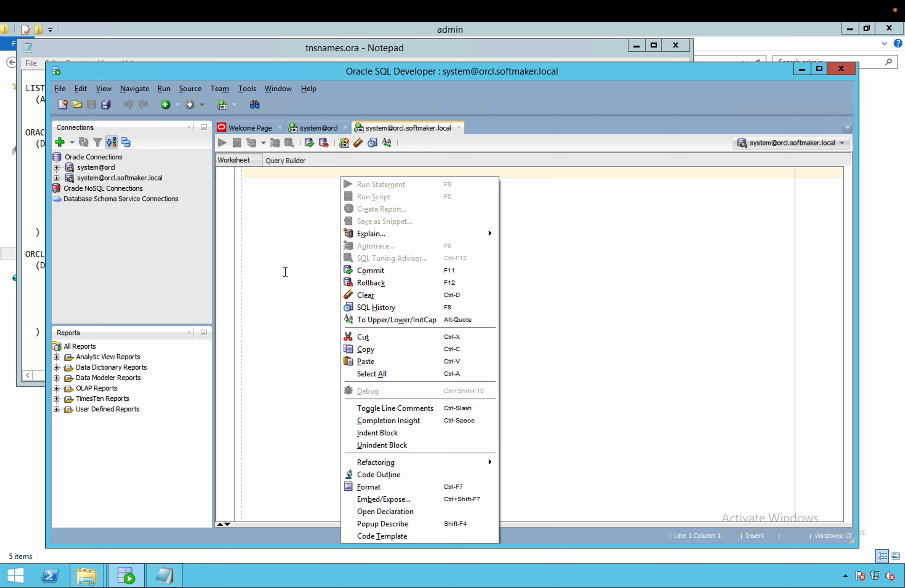
left_click(284, 269)
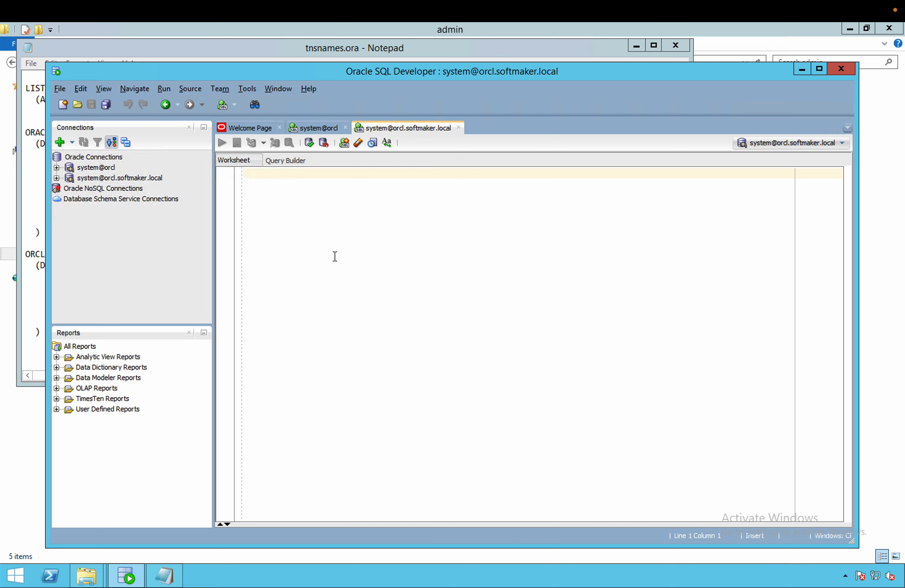